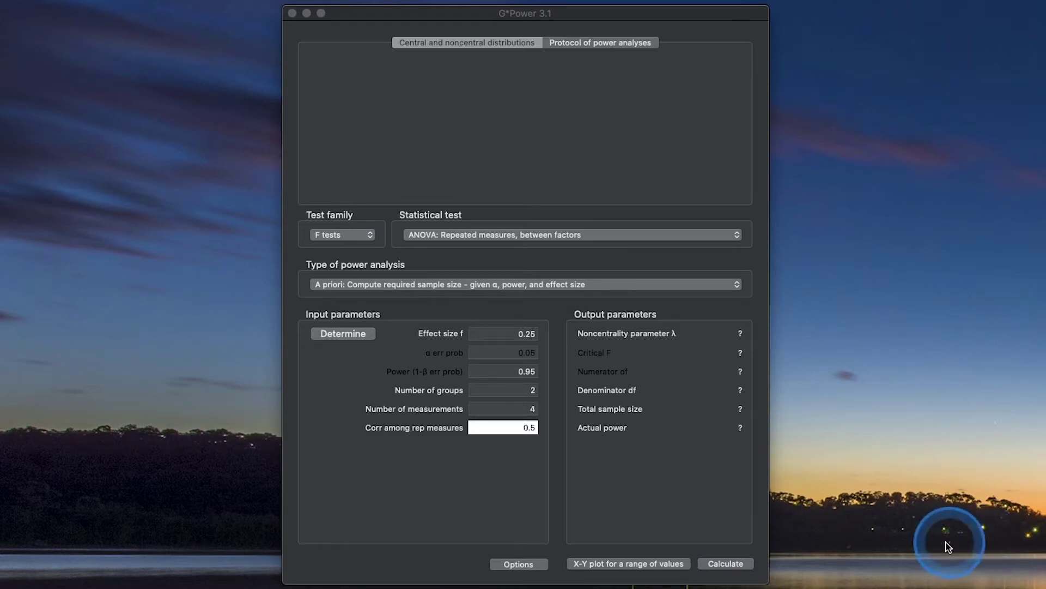
Focus G*Power and drop down the Statistical test list of F tests
left_click(654, 511)
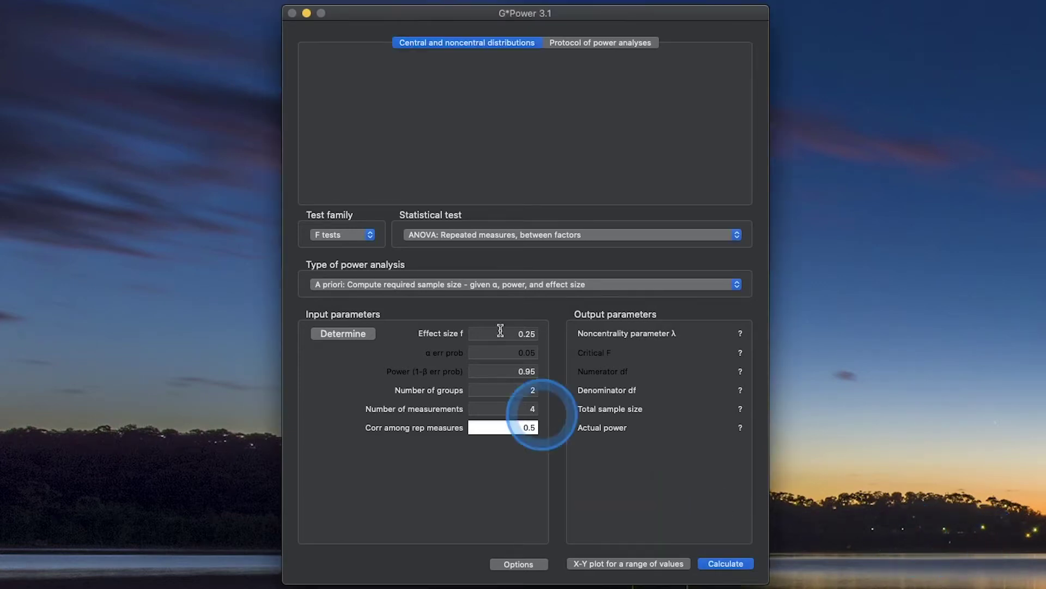
left_click(501, 240)
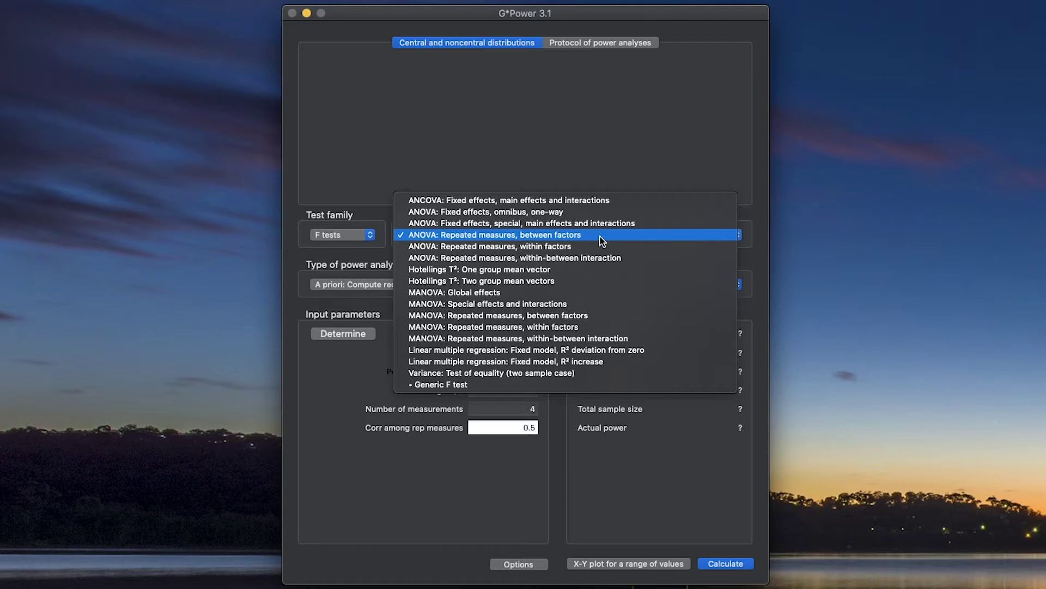
Browse the within factors and within-between interaction entries, then dismiss the list with between factors still selected
left_click_drag(601, 240, 552, 237)
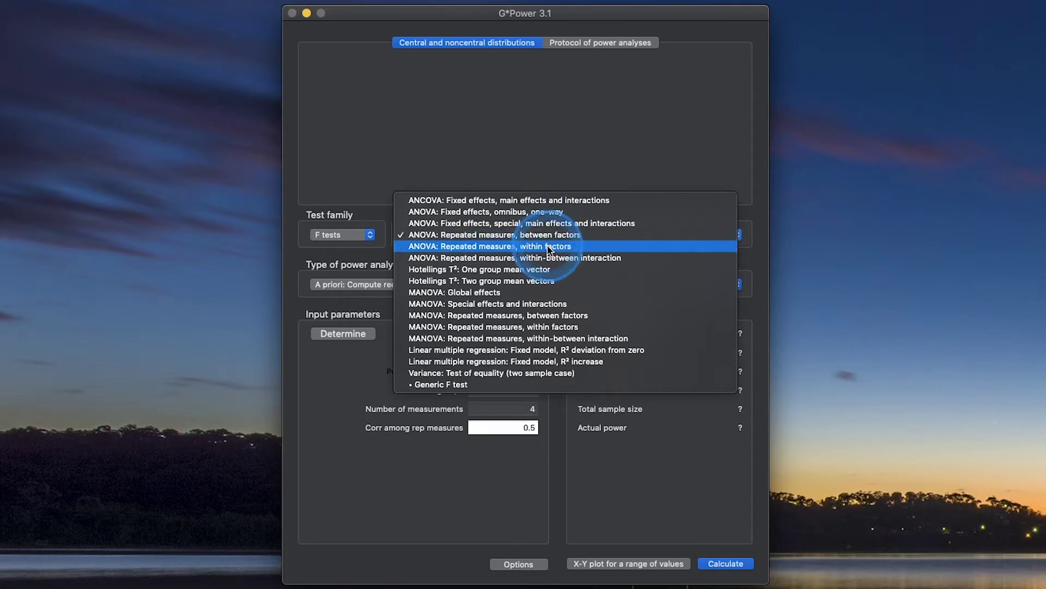
left_click(535, 263)
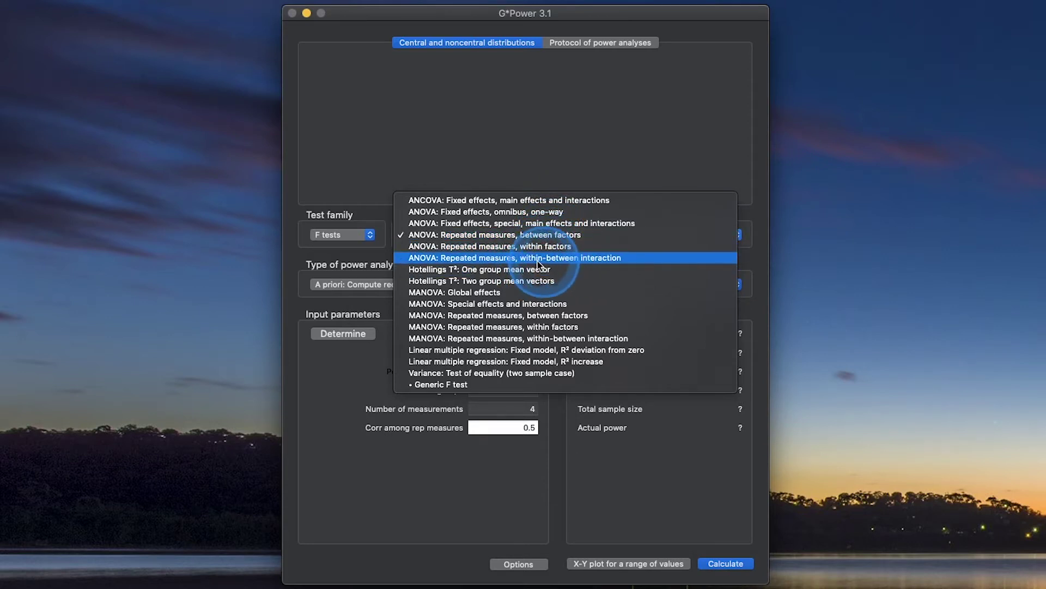
left_click_drag(539, 263, 570, 262)
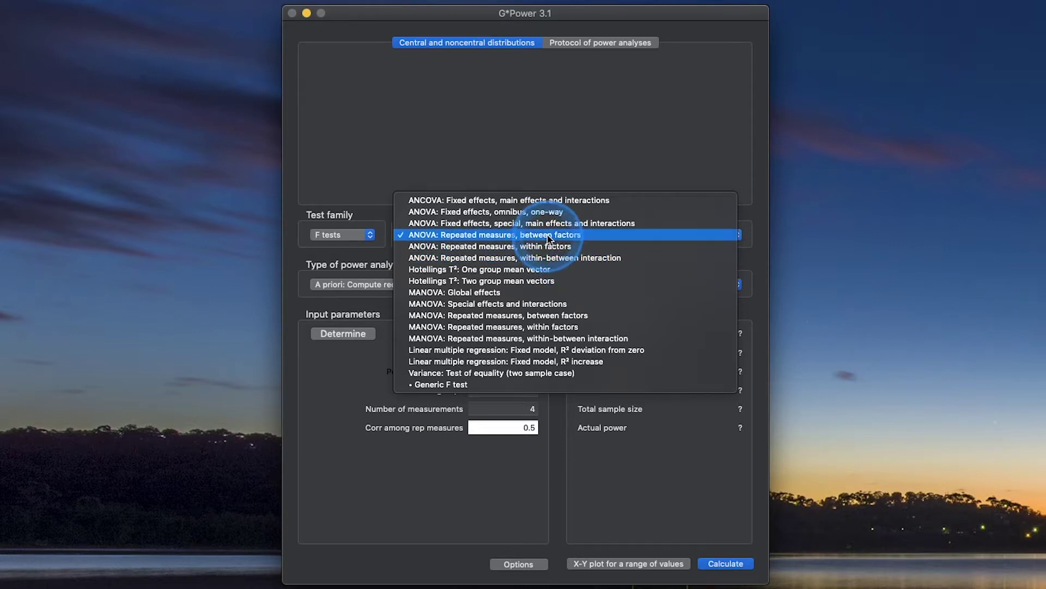
left_click_drag(538, 274, 429, 518)
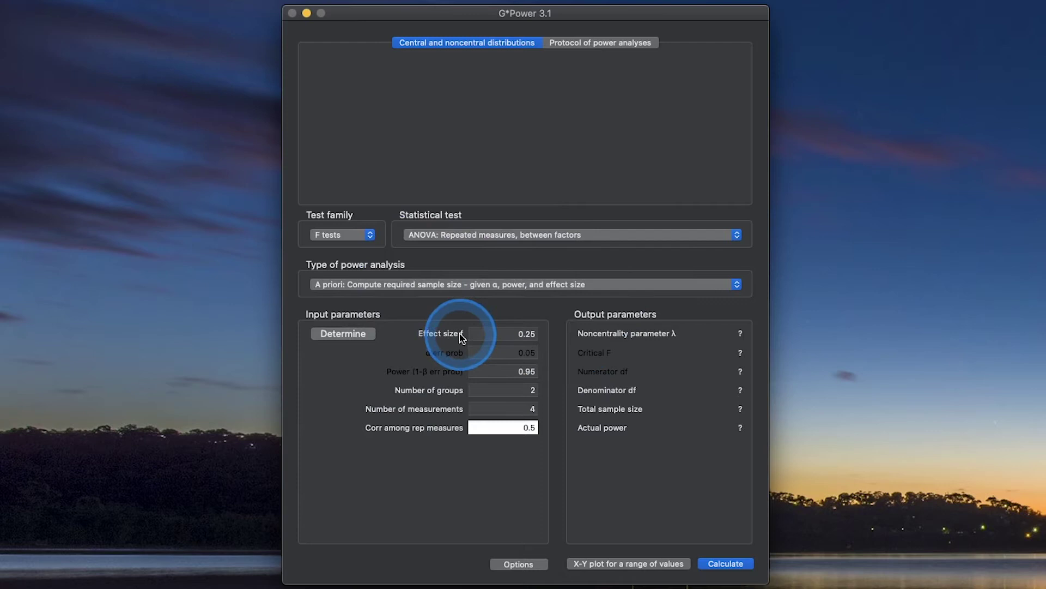
left_click(529, 333)
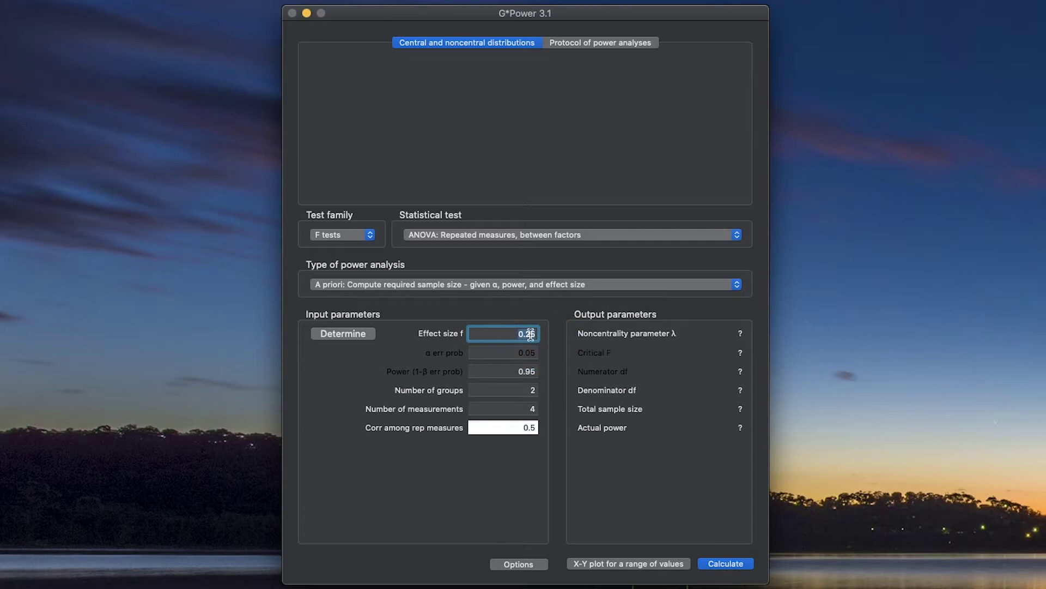
left_click(530, 334)
key("Tab")
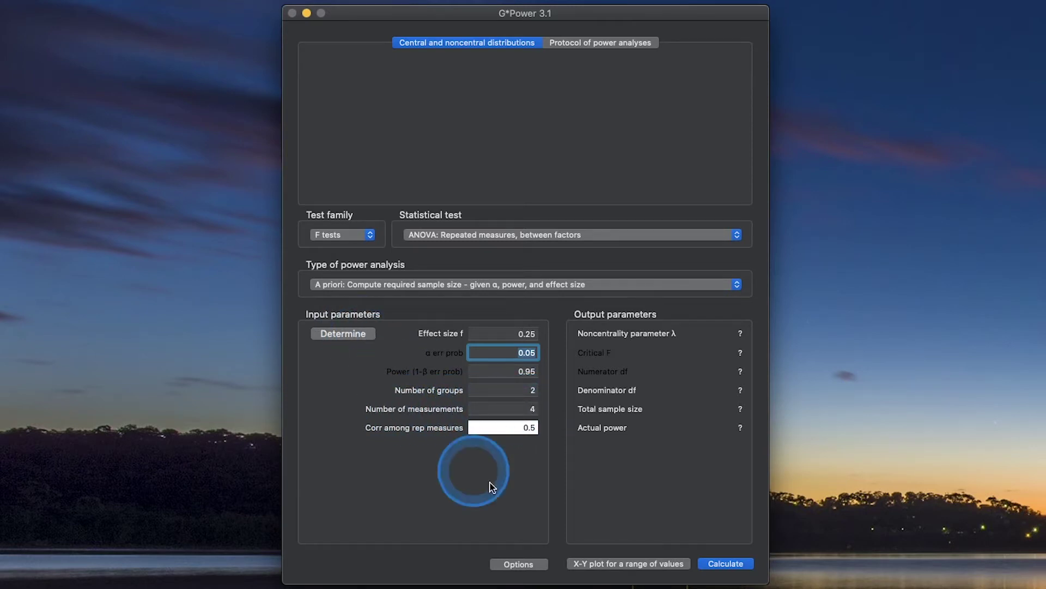
Open the effect size calculator, checking the test and procedure lists without changing them
left_click(354, 335)
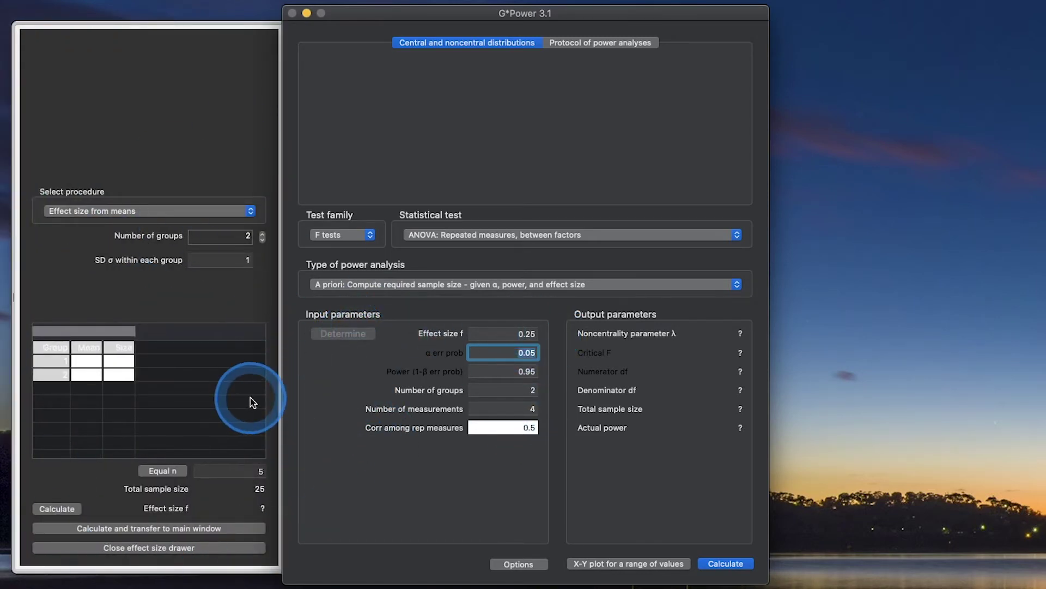
left_click(551, 234)
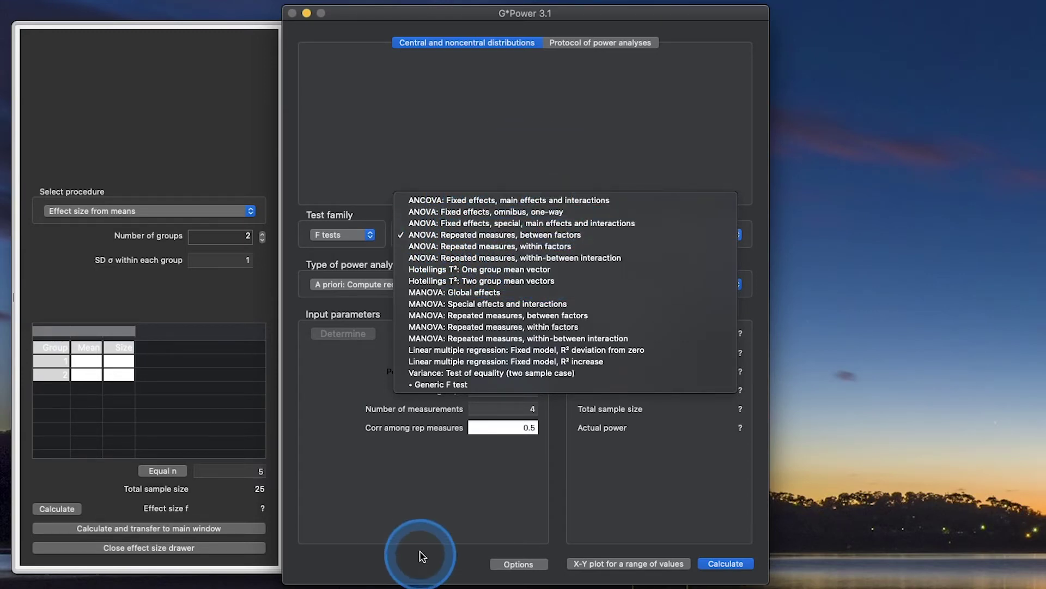
left_click(366, 538)
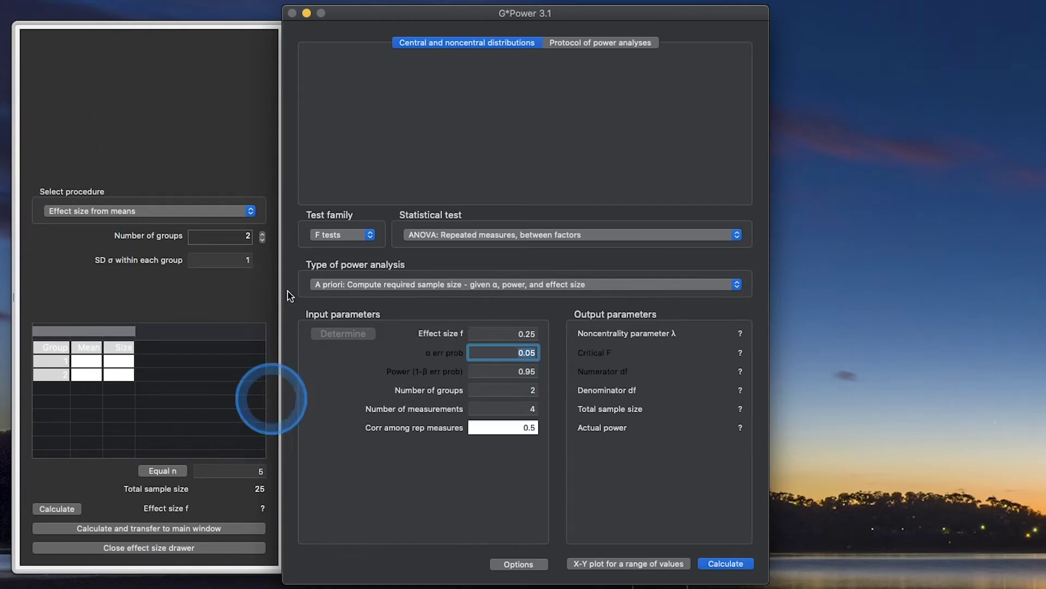
left_click(129, 212)
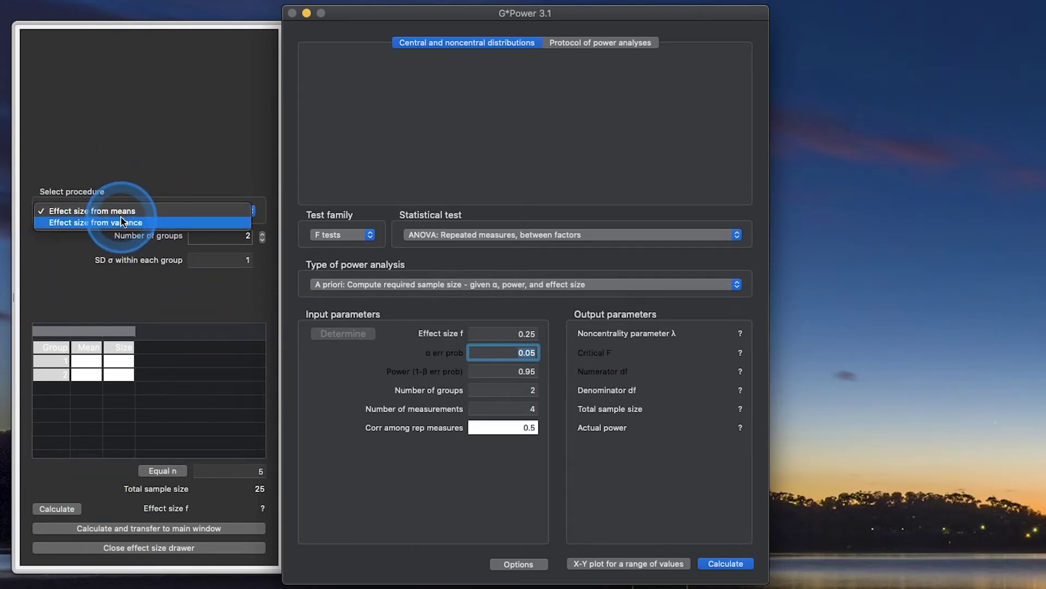
left_click(186, 296)
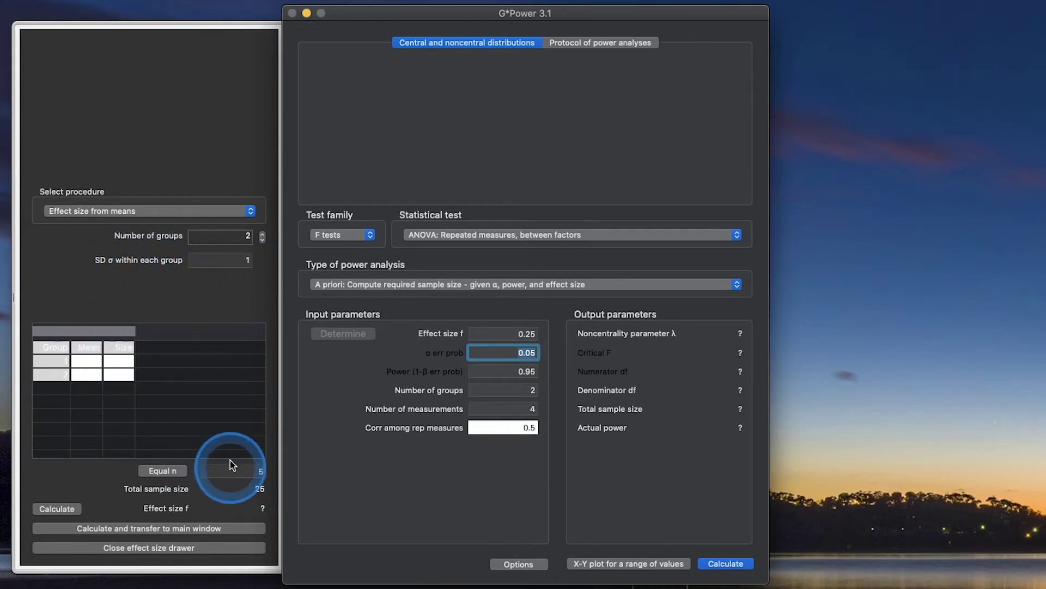
Switch the calculator to Effect size from variance and set within-group variance to 2
left_click(117, 210)
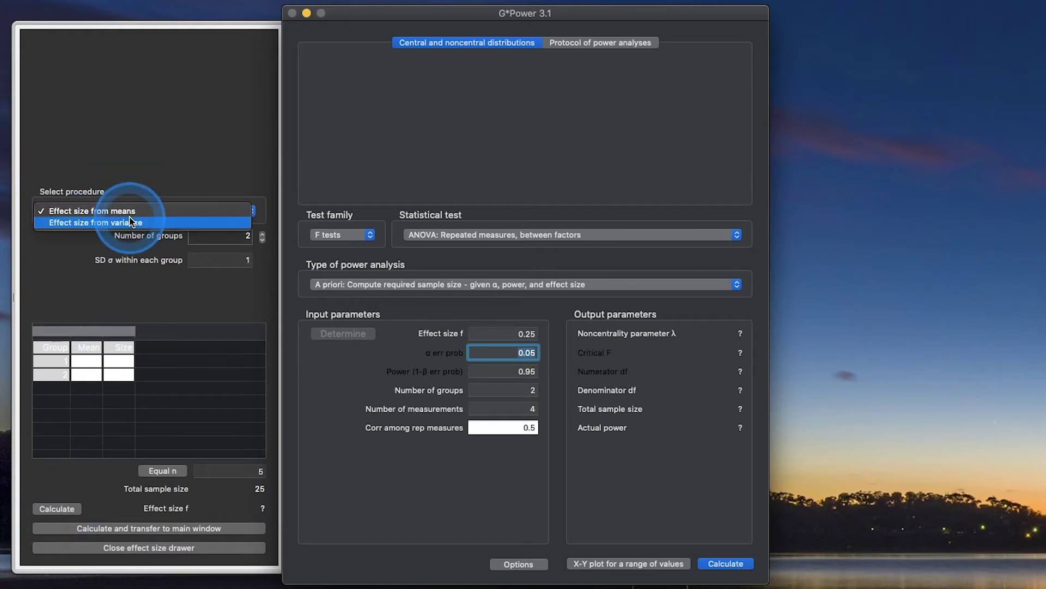
left_click(133, 220)
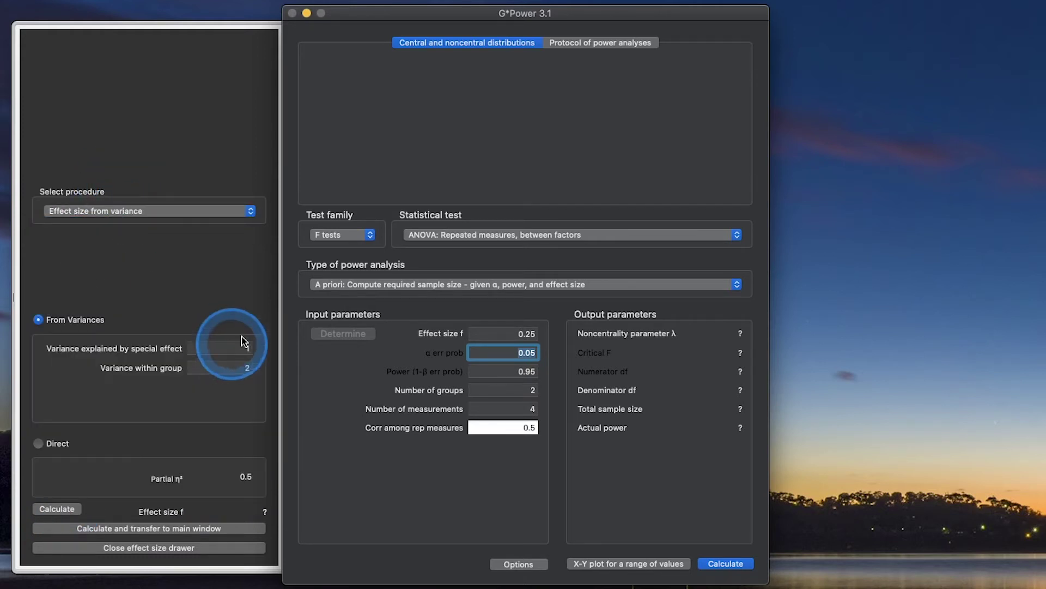
double_click(247, 368)
key("BackSpace")
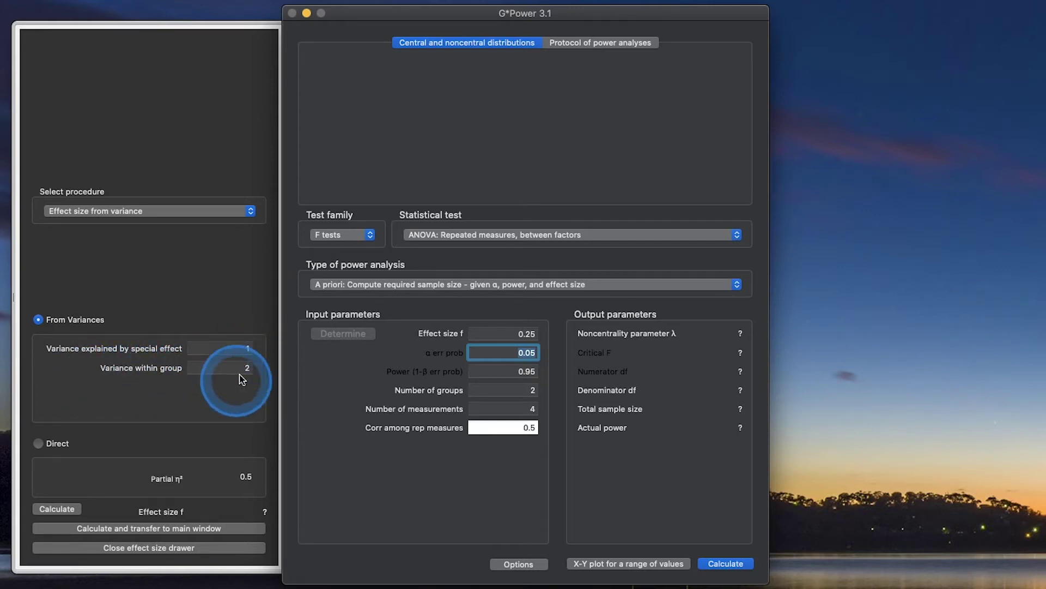
type("2")
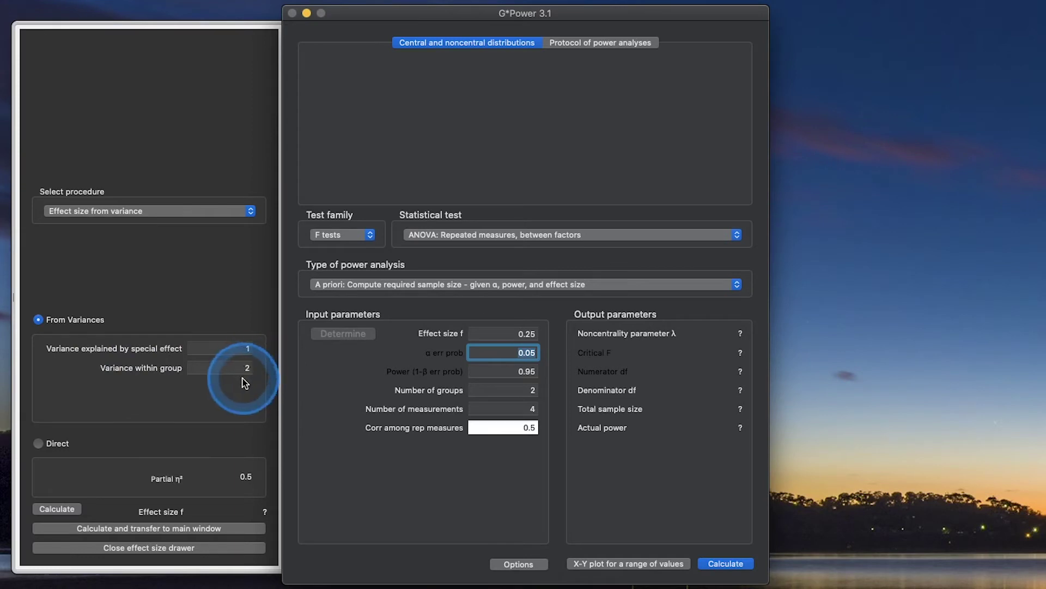
Enter a Direct partial η² of .03, calculate f = 0.1758631, and transfer it to the main window
left_click(41, 442)
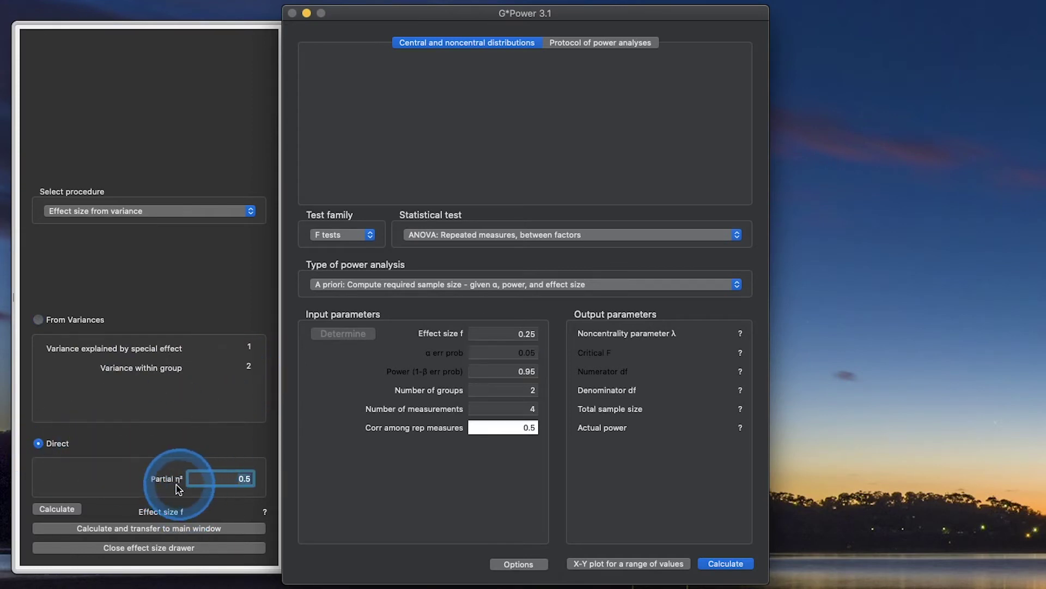
left_click(224, 480)
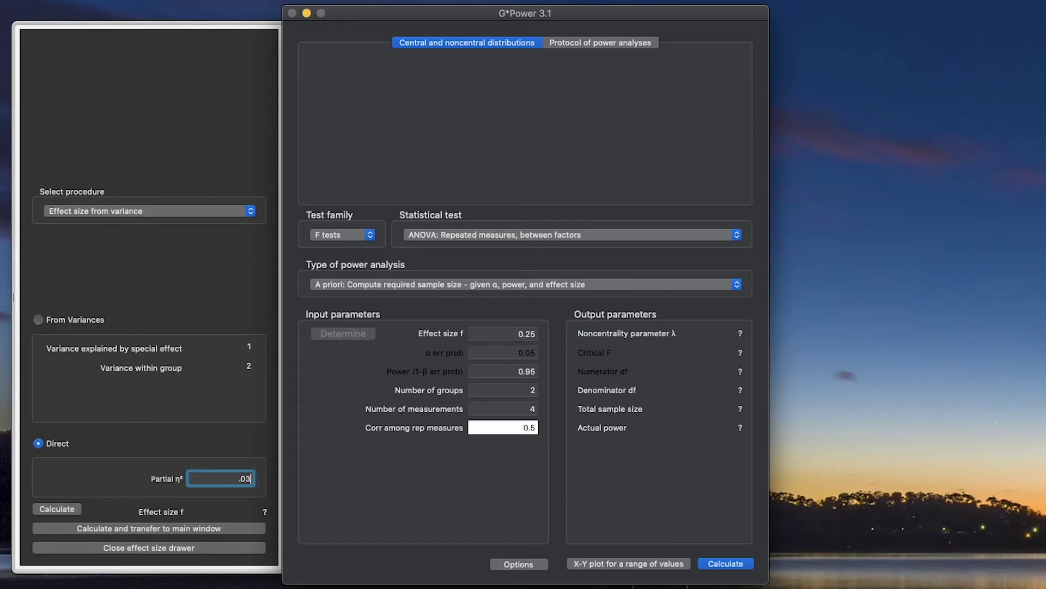
type(".03")
left_click(56, 509)
left_click(216, 498)
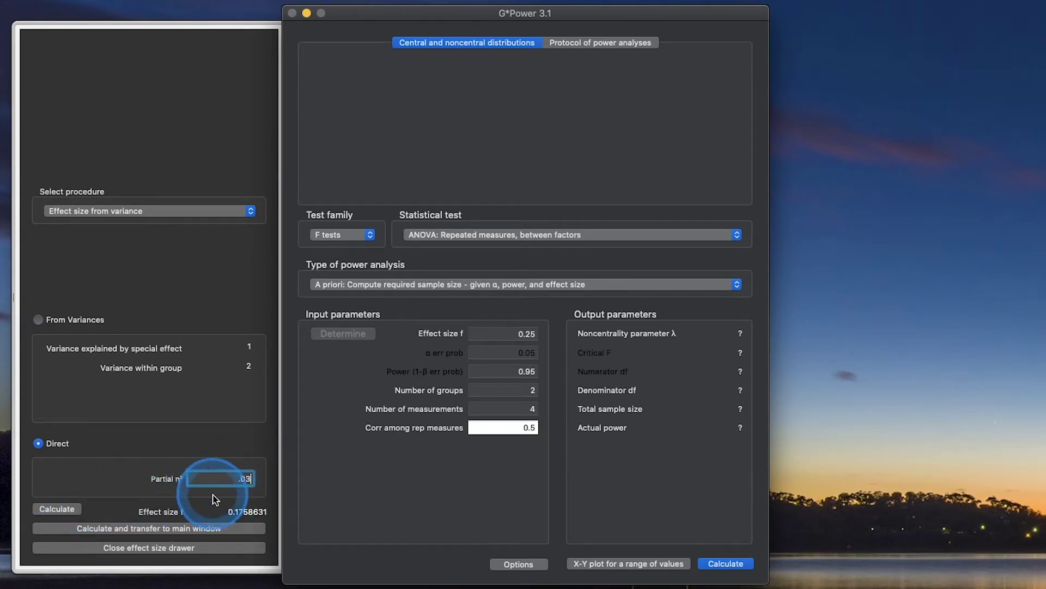
left_click(170, 528)
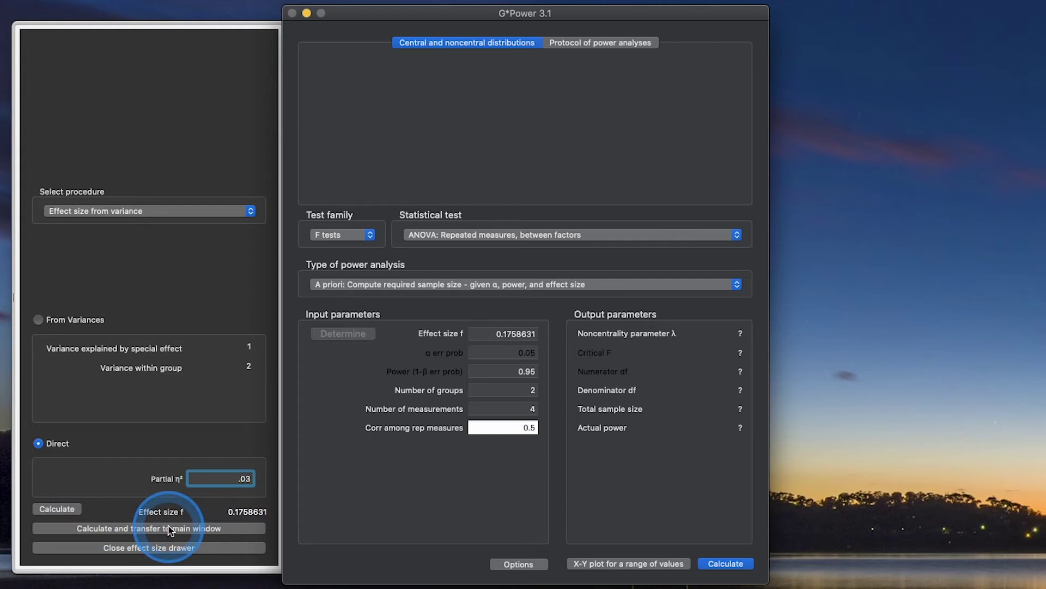
Close the effect size calculator and set power to 0.80
left_click(203, 546)
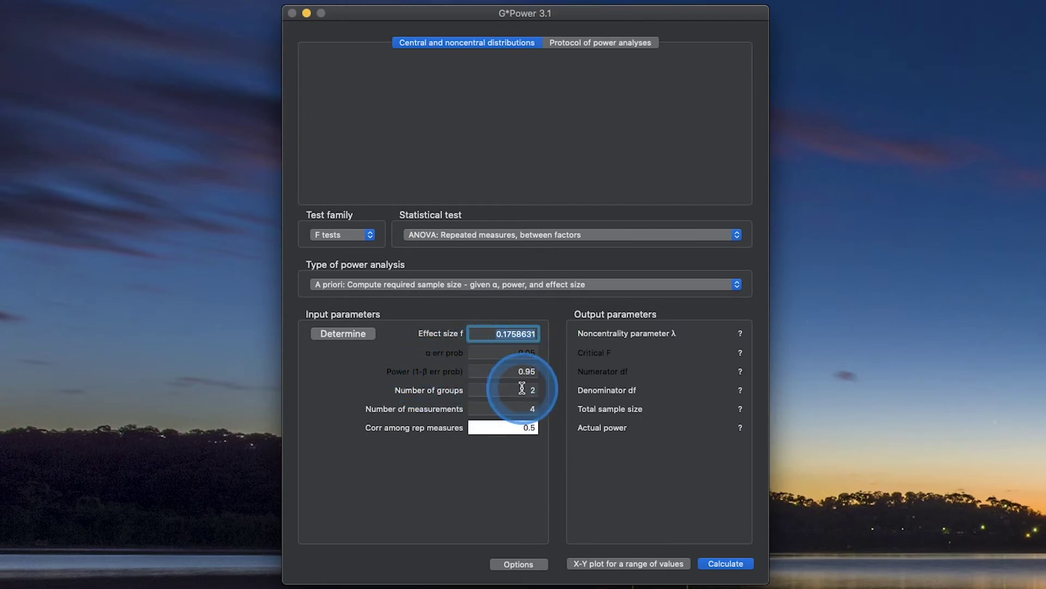
left_click(527, 372)
type("0.")
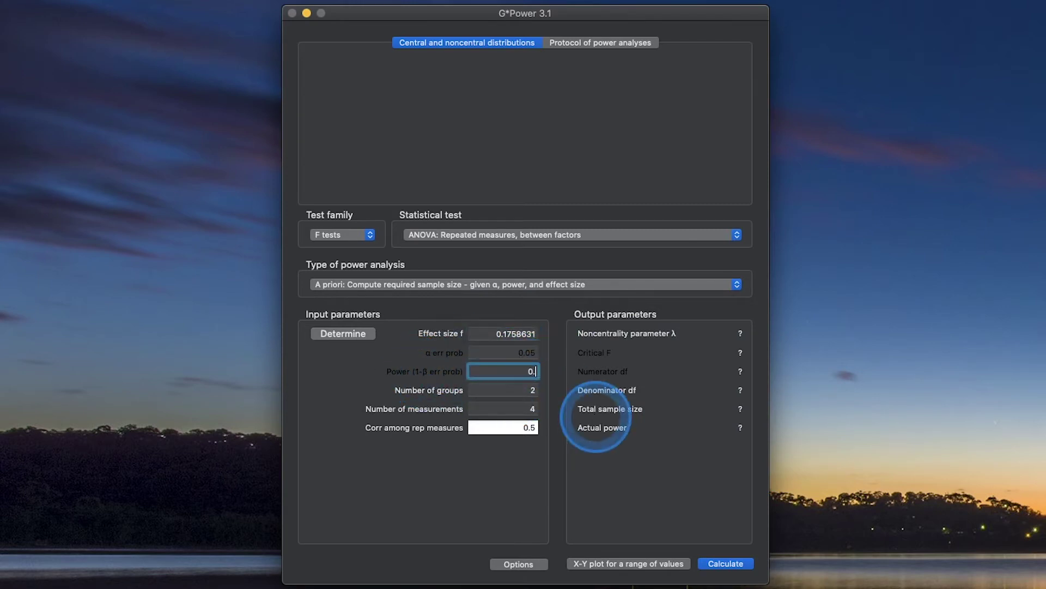
type("80")
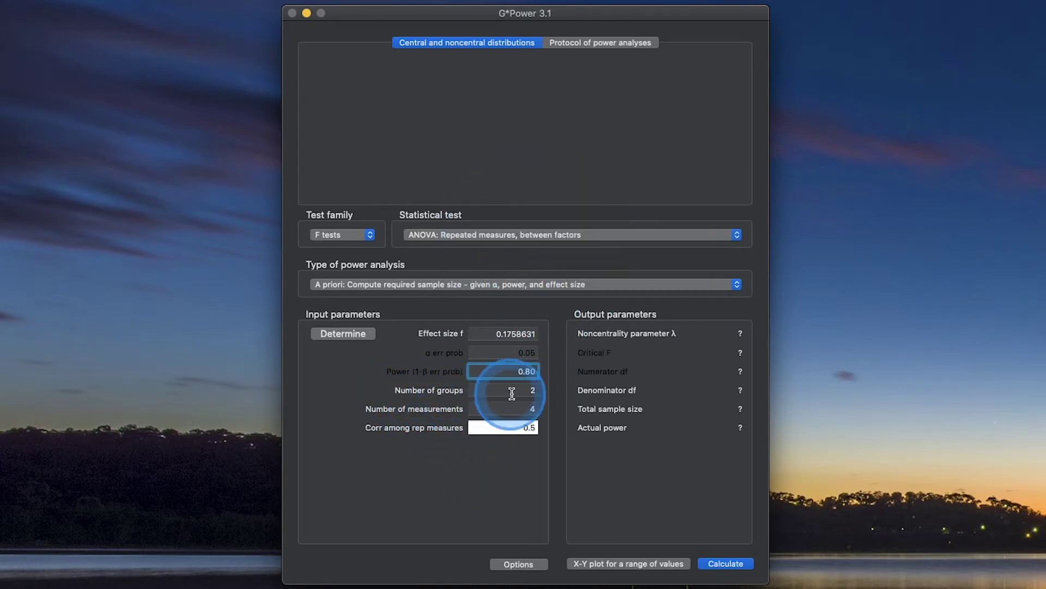
Change the number of measurements from 4 to 2, leaving 2 groups
left_click(532, 389)
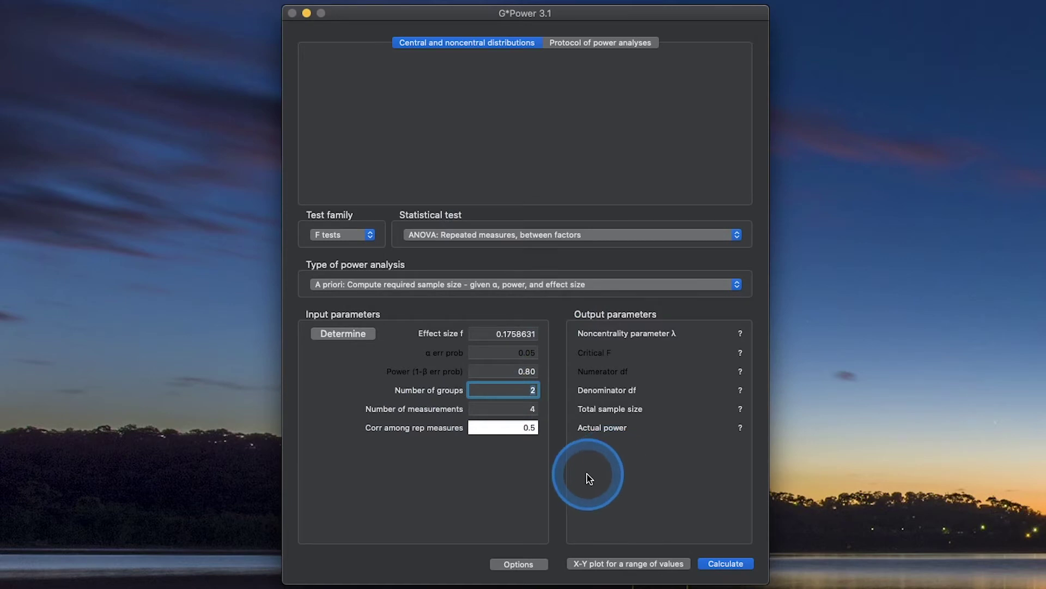
left_click(533, 409)
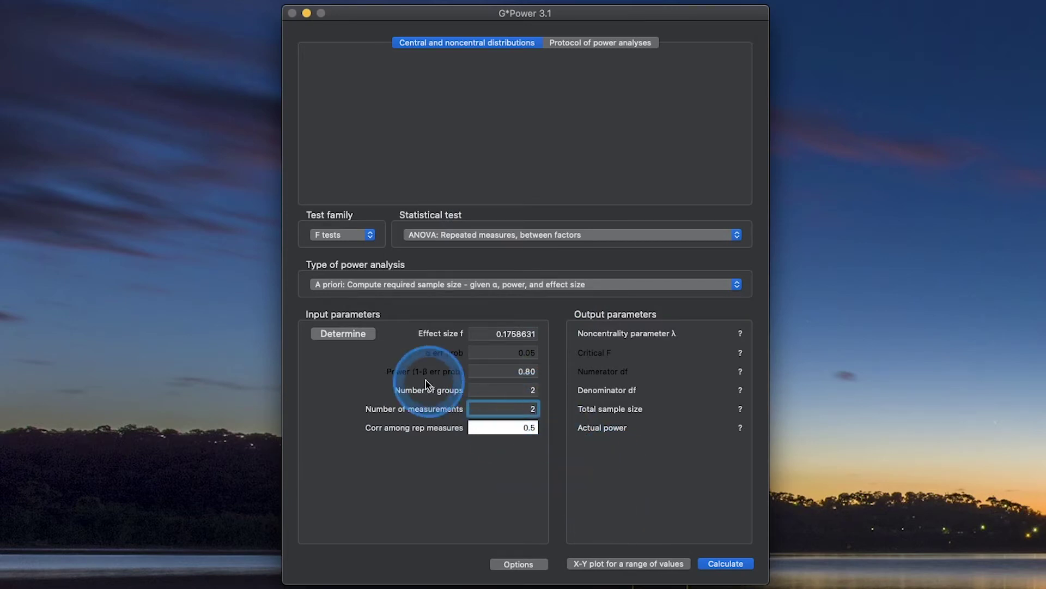
left_click(544, 414)
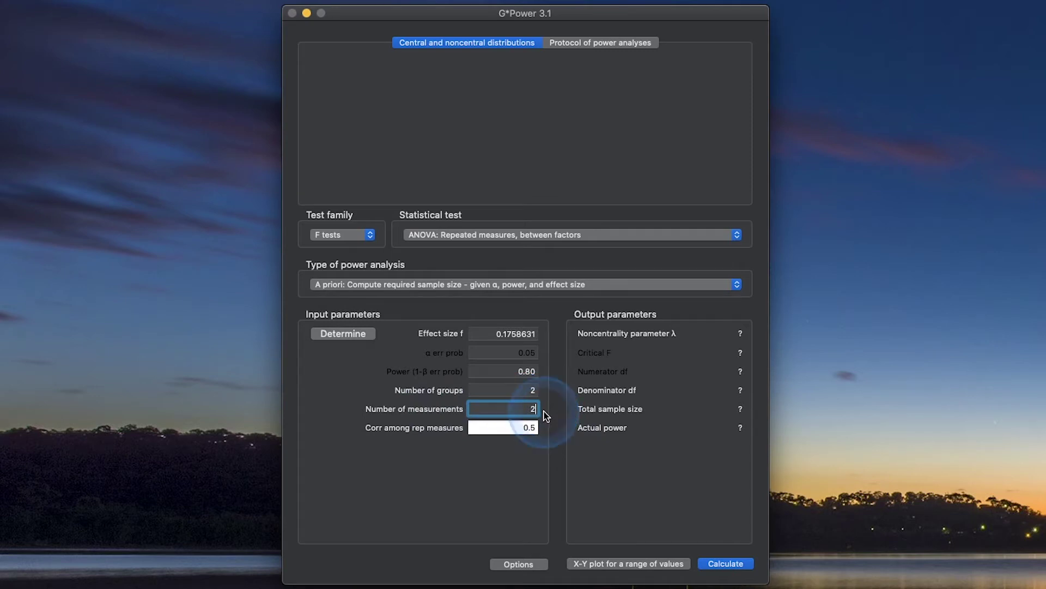
left_click(546, 470)
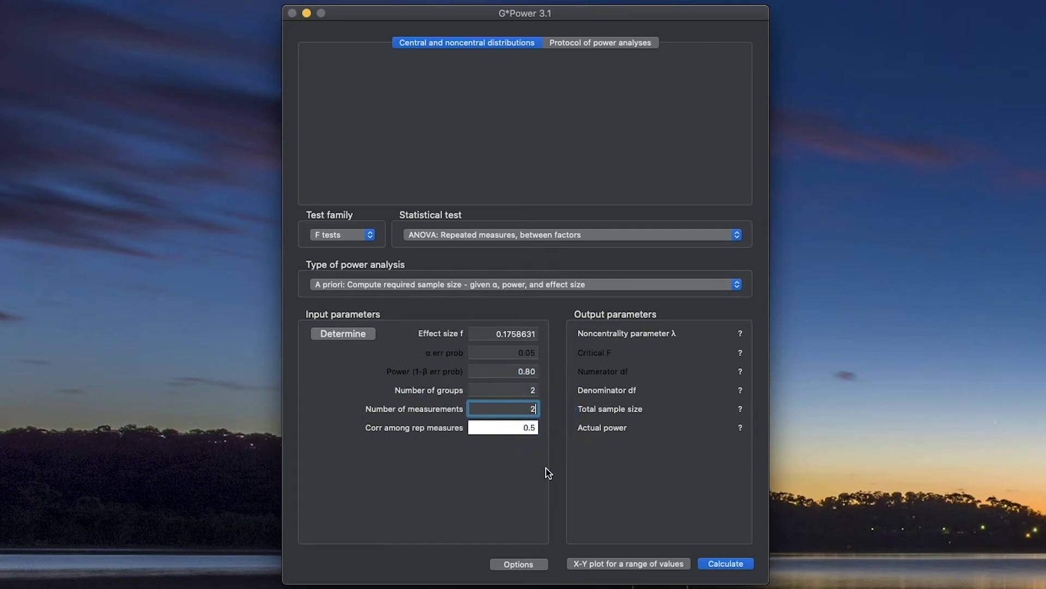
left_click(548, 470)
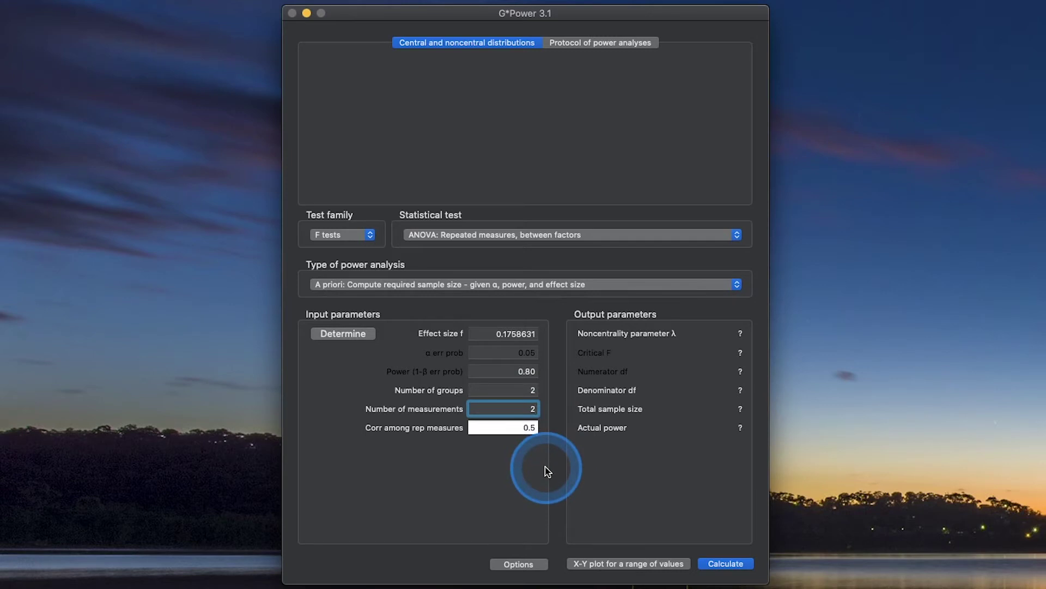
mouse_move(358, 426)
left_mouse_down()
mouse_move(444, 430)
mouse_move(432, 433)
left_mouse_up()
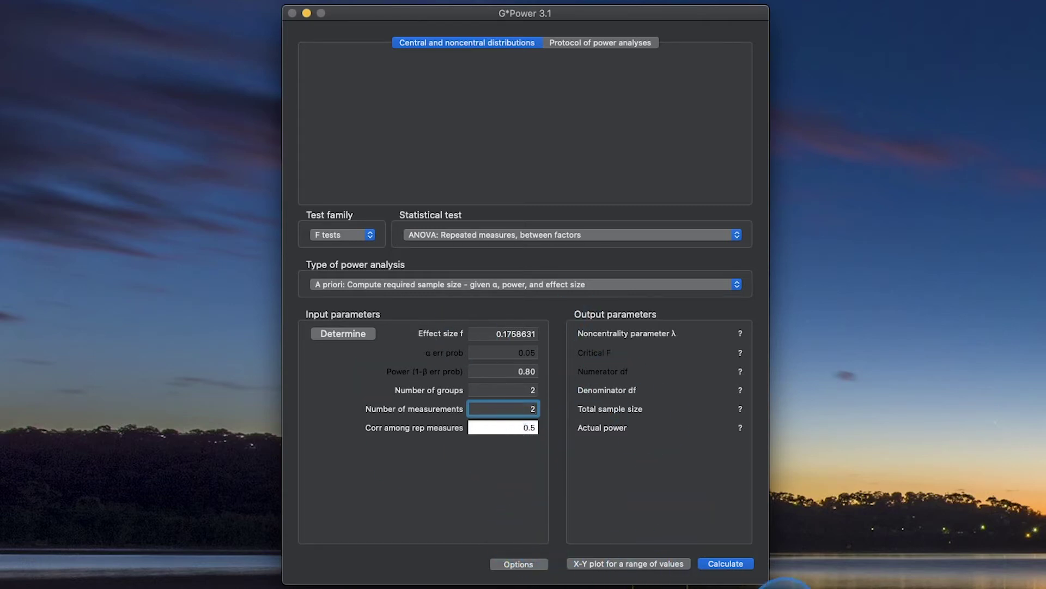
Calculate the total sample size of 194, with actual power 0.8035283 and critical F 3.8903479
left_click(732, 565)
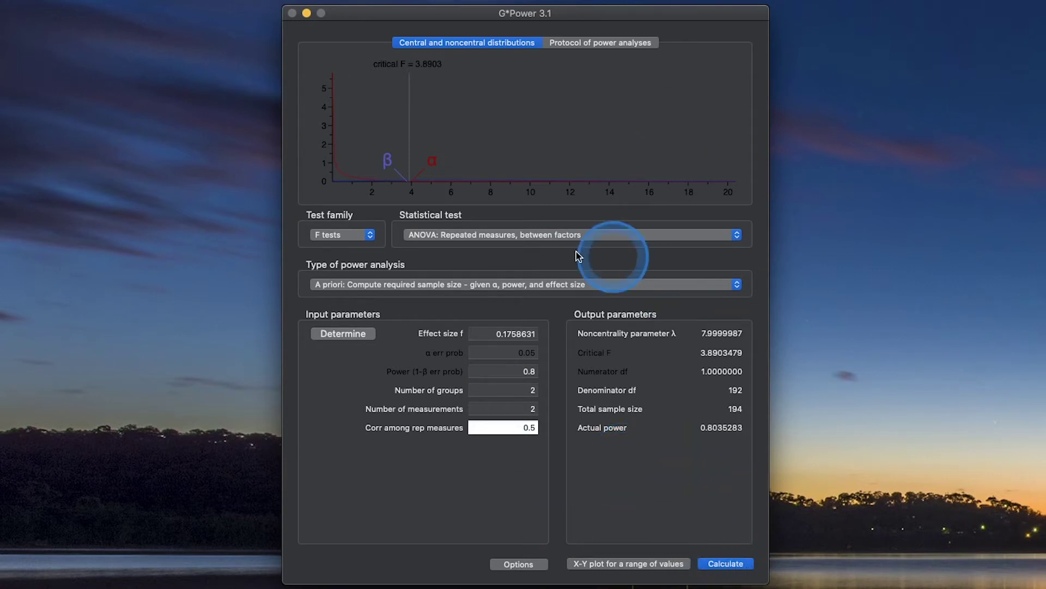
Choose 'ANOVA: Repeated measures, within factors' as the statistical test
left_click(547, 236)
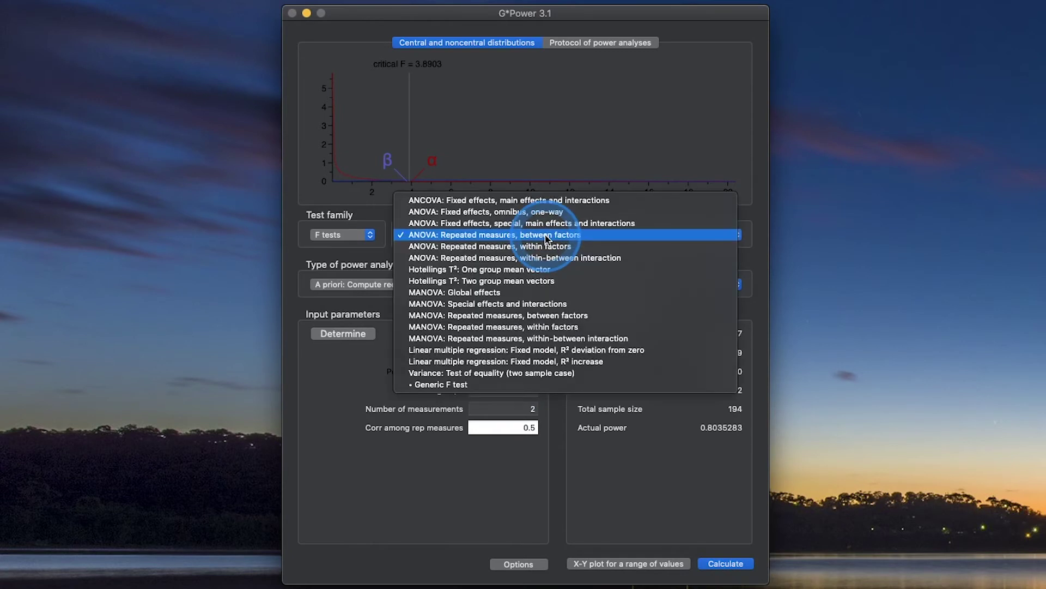
left_click(548, 246)
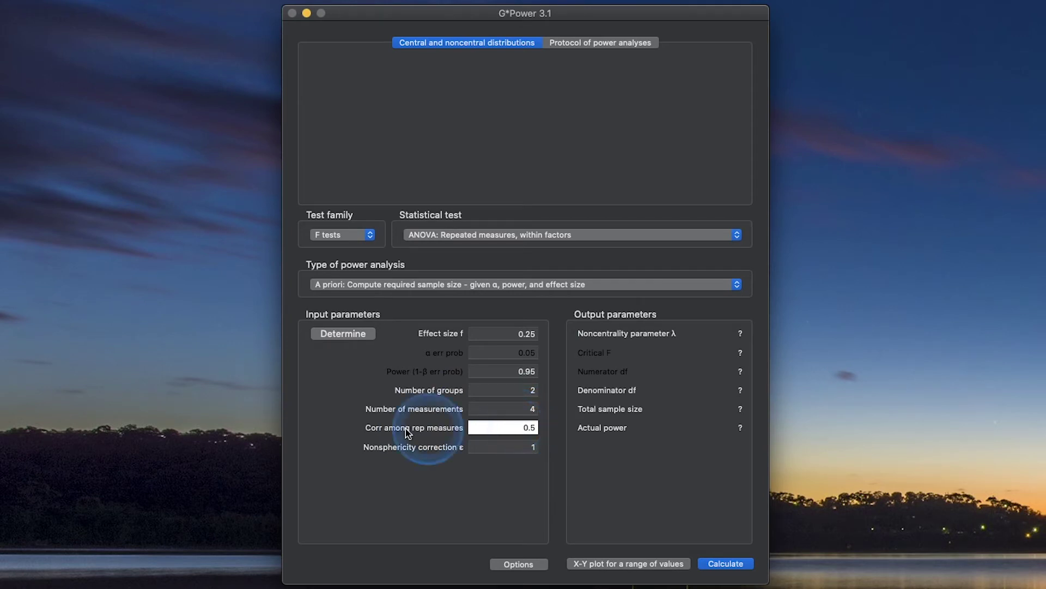
left_click(356, 337)
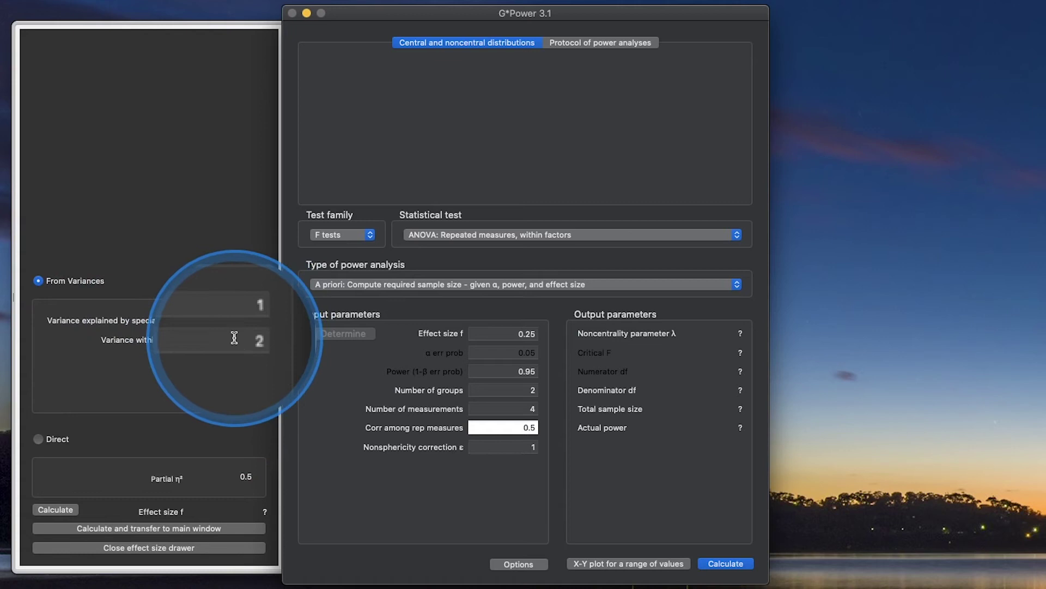
left_click(38, 439)
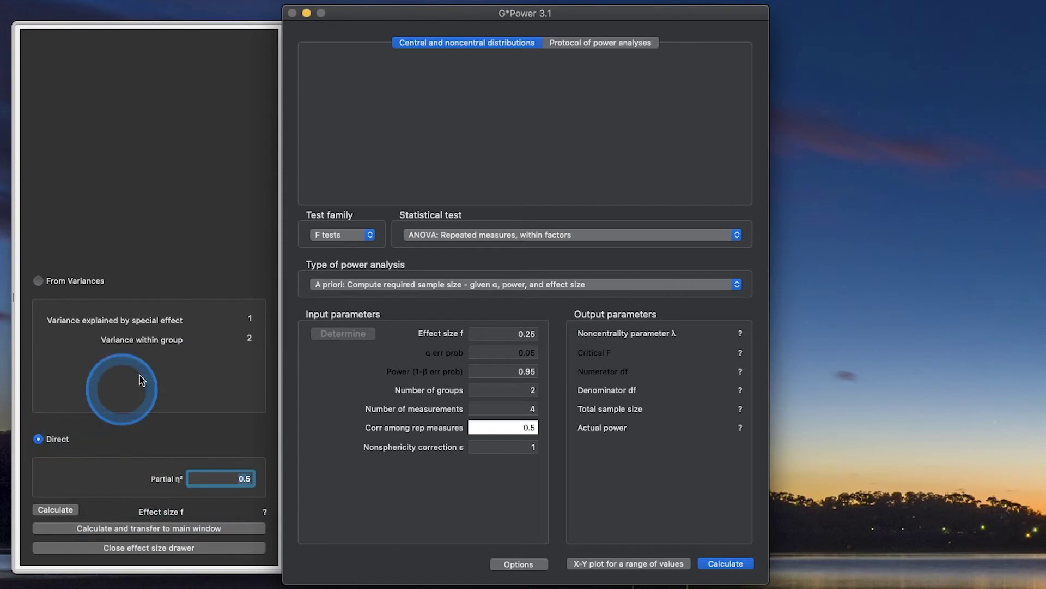
Enter effect size 0.15, power .8, 1 group and 3 measurements, keeping correlation 0.5
left_click(145, 548)
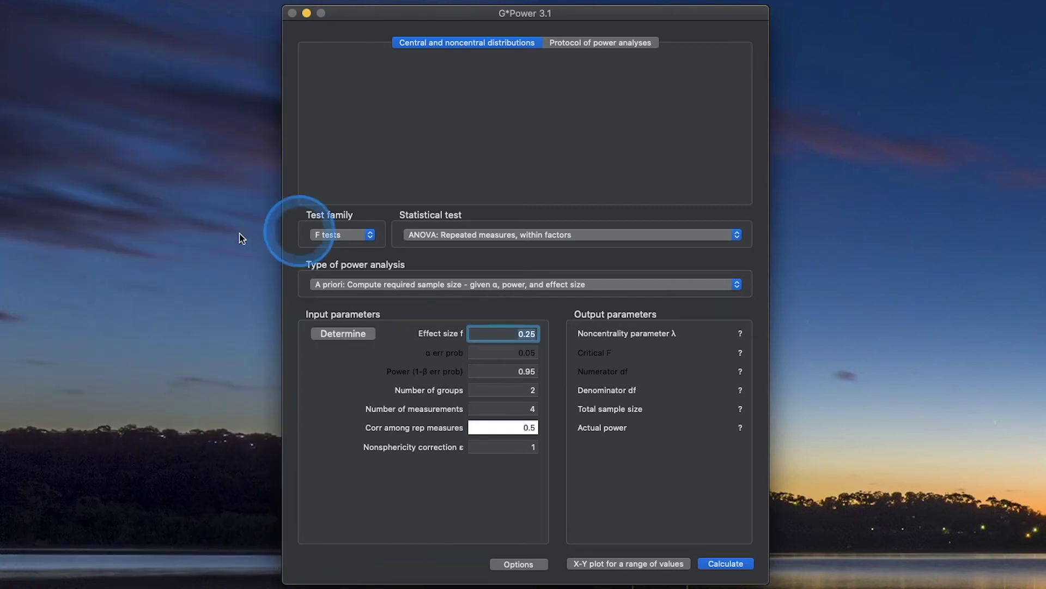
left_click(523, 334)
key("BackSpace")
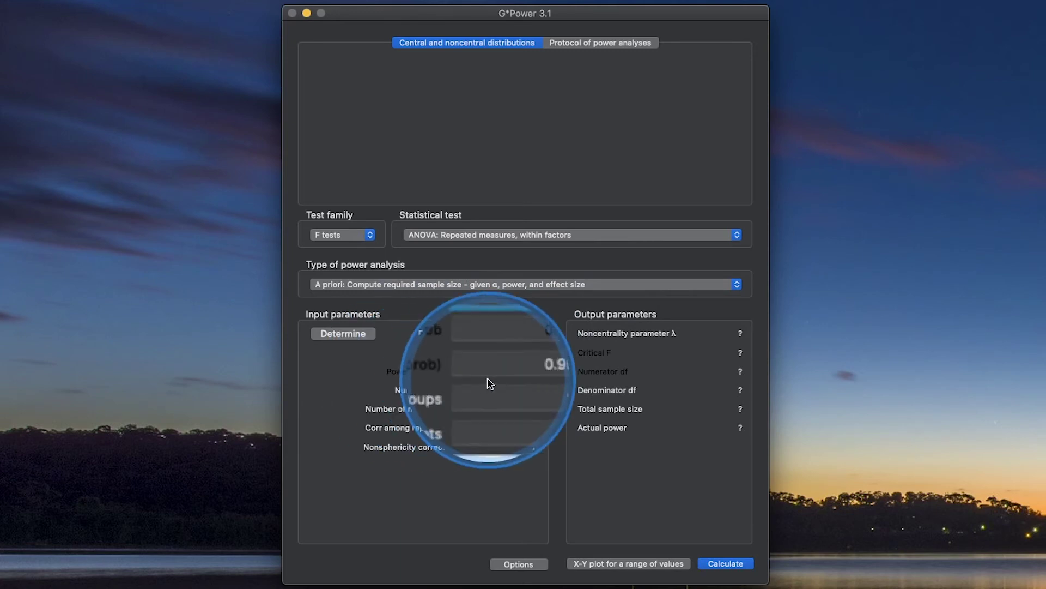
double_click(534, 372)
type(".8")
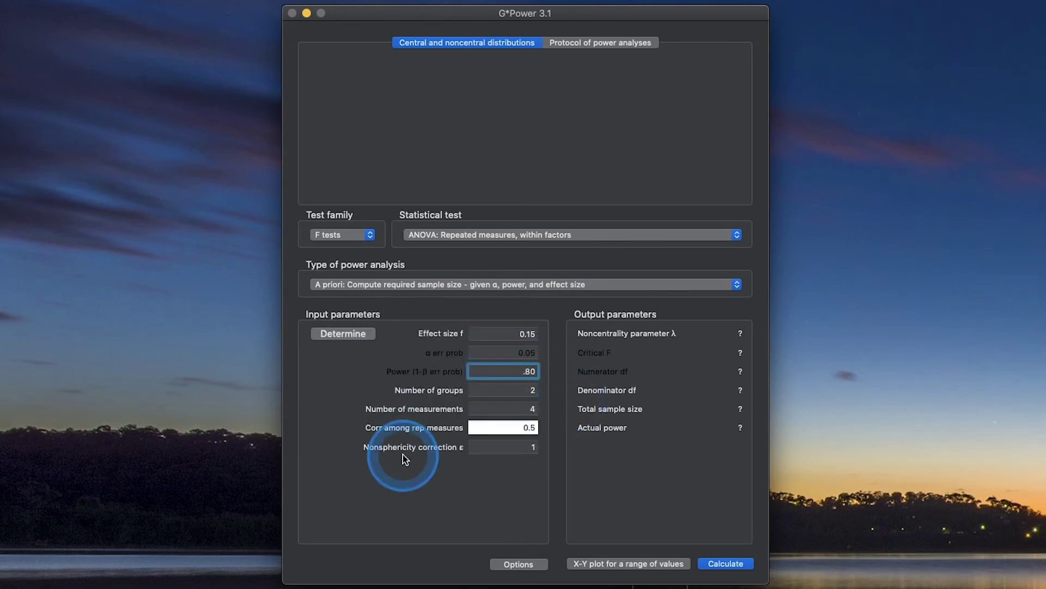
double_click(532, 389)
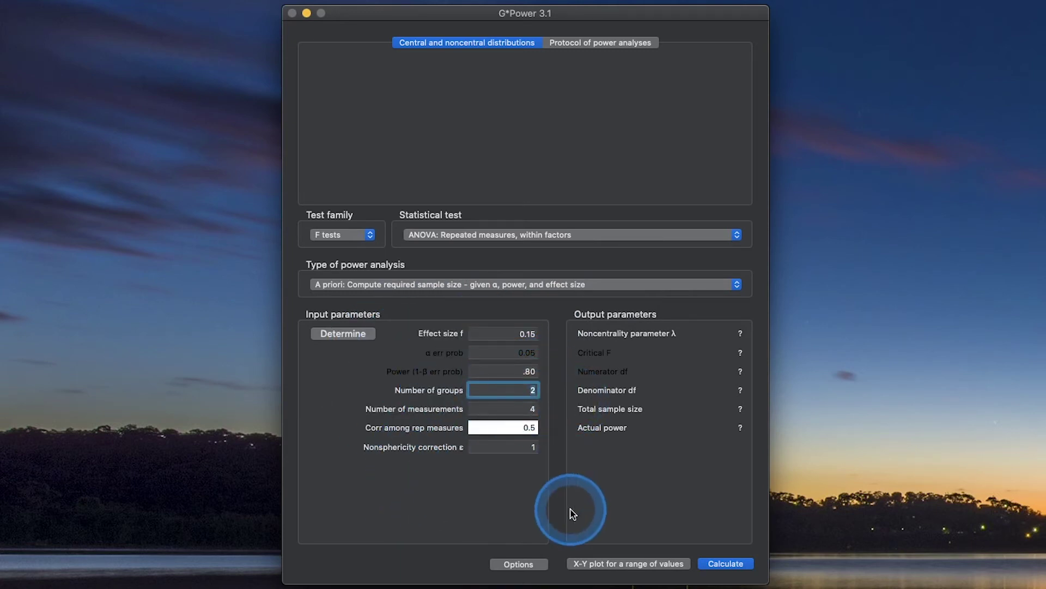
type("1")
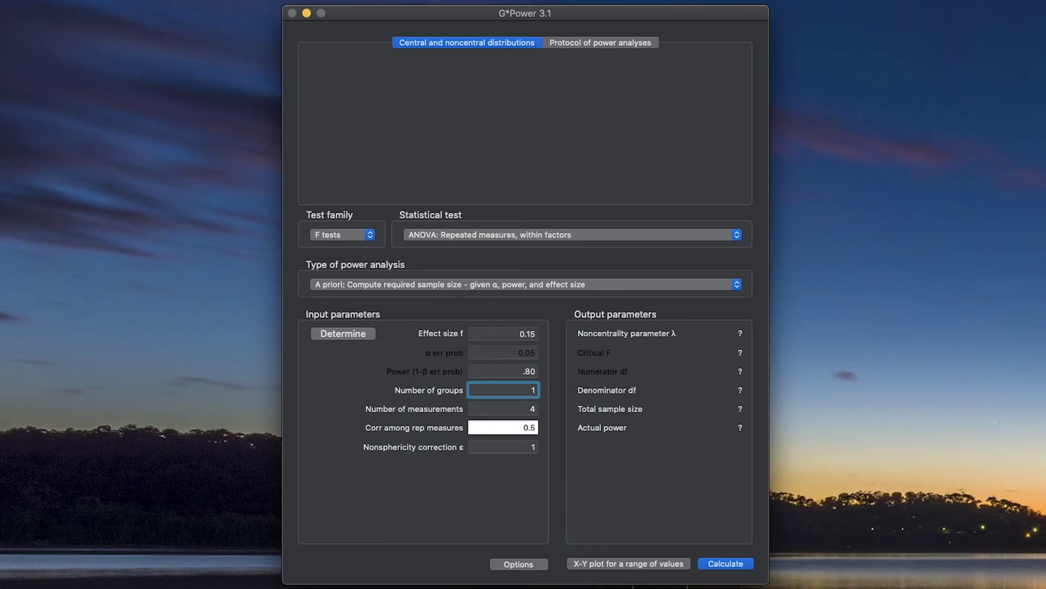
double_click(522, 409)
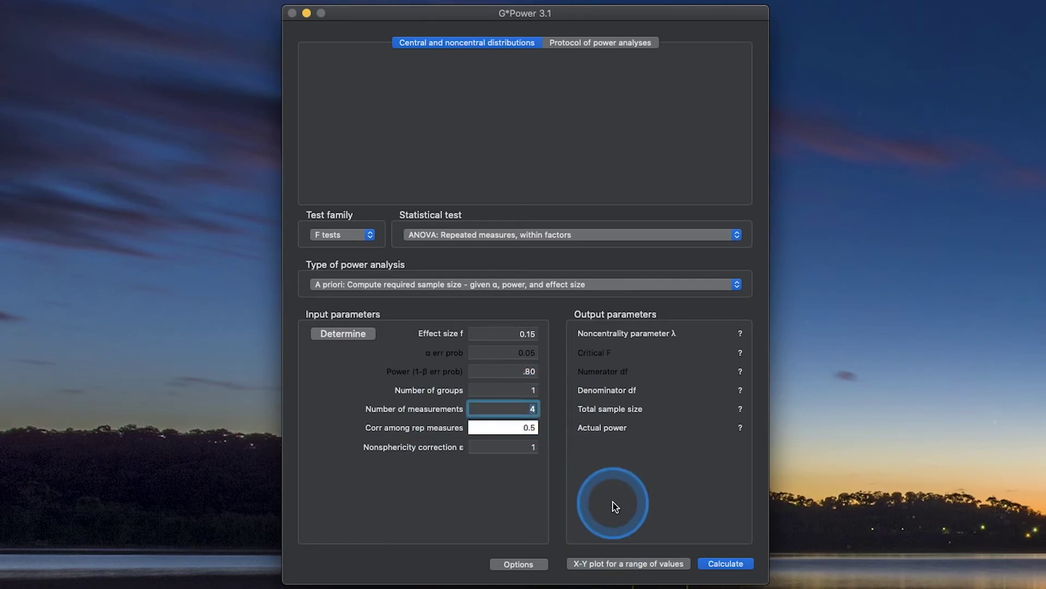
key("BackSpace")
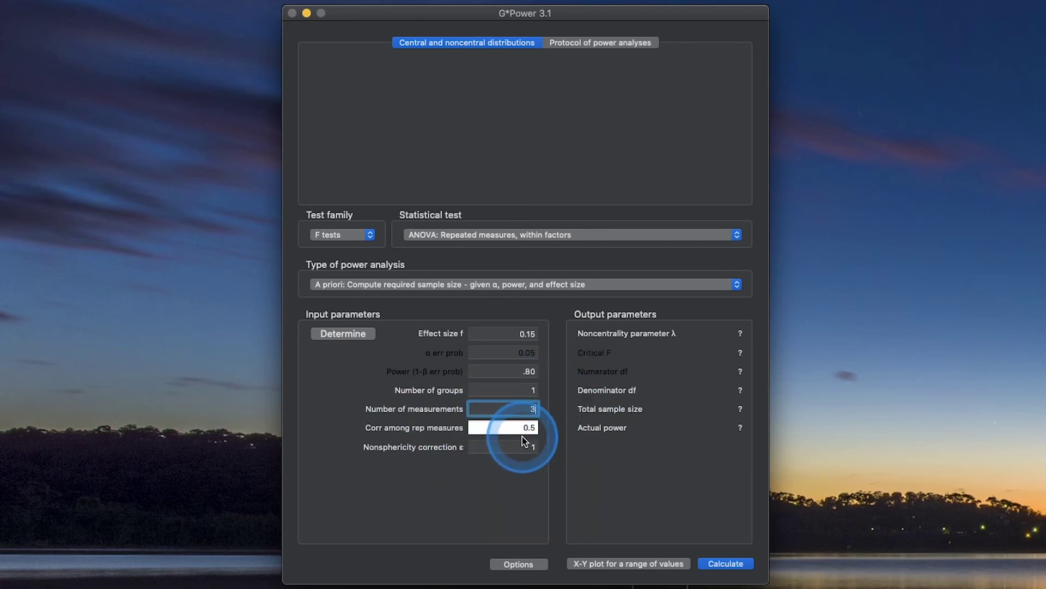
double_click(536, 426)
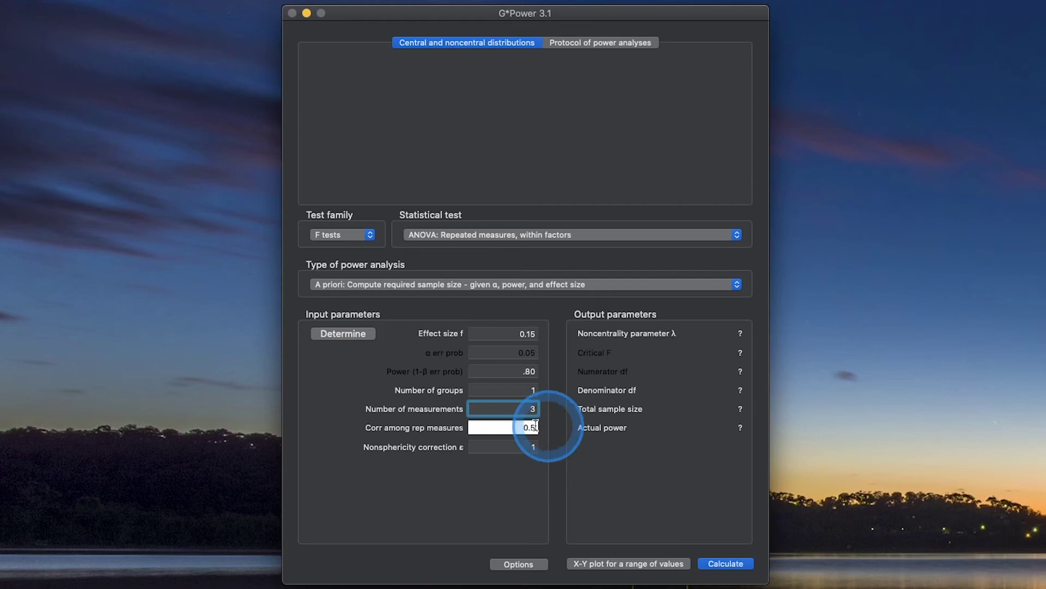
left_click(536, 426)
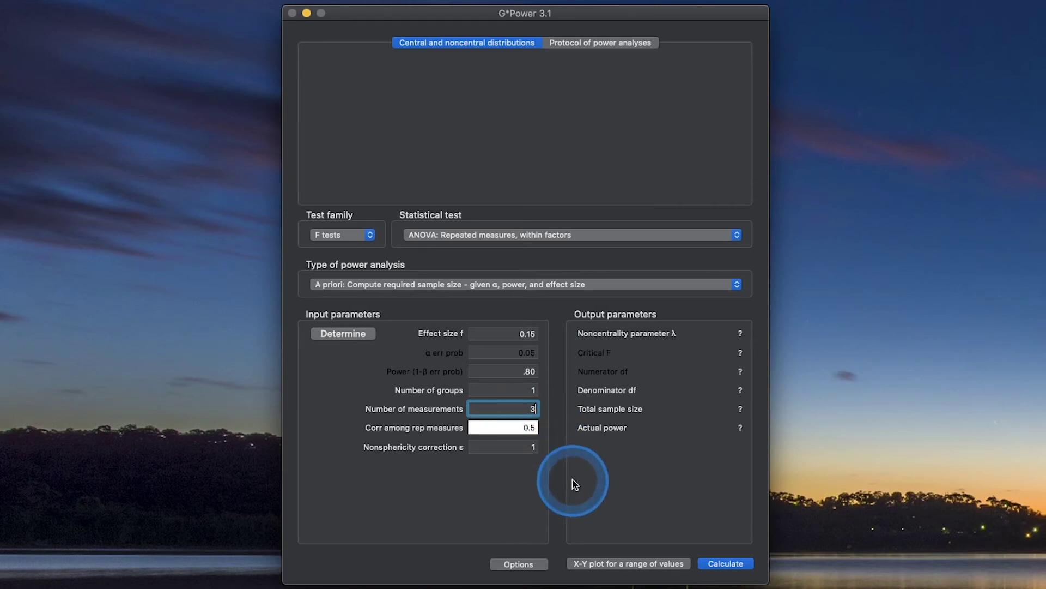
Calculate the total sample size of 73, with actual power 0.8007264 and denominator df 144
left_click(728, 572)
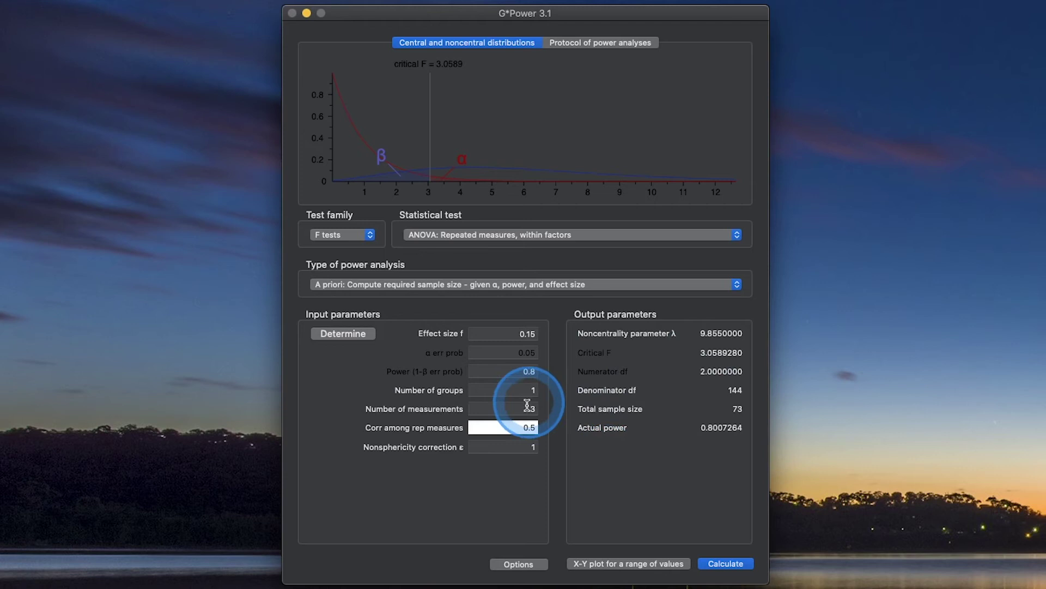
left_click(678, 506)
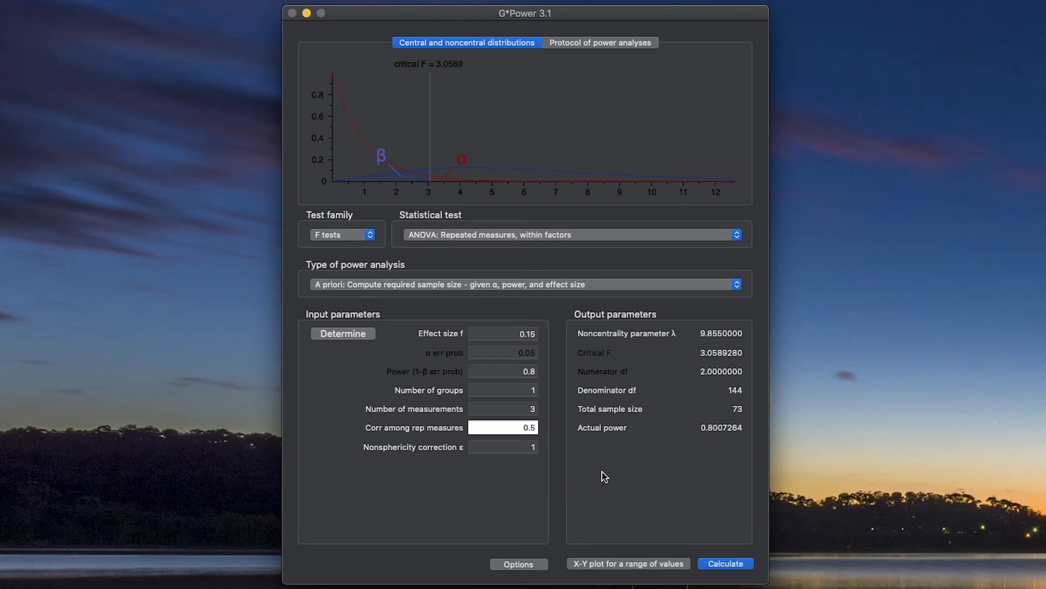
Recalculate with effect size 0.25, then with 0.10, which needs a total sample of 163
double_click(530, 333)
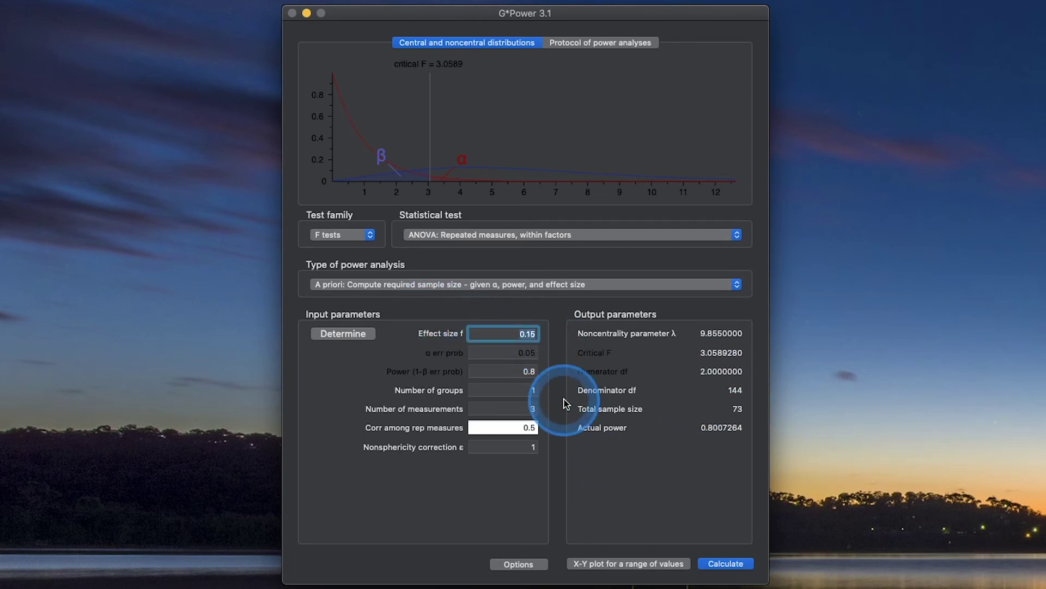
type(".25")
left_click(728, 565)
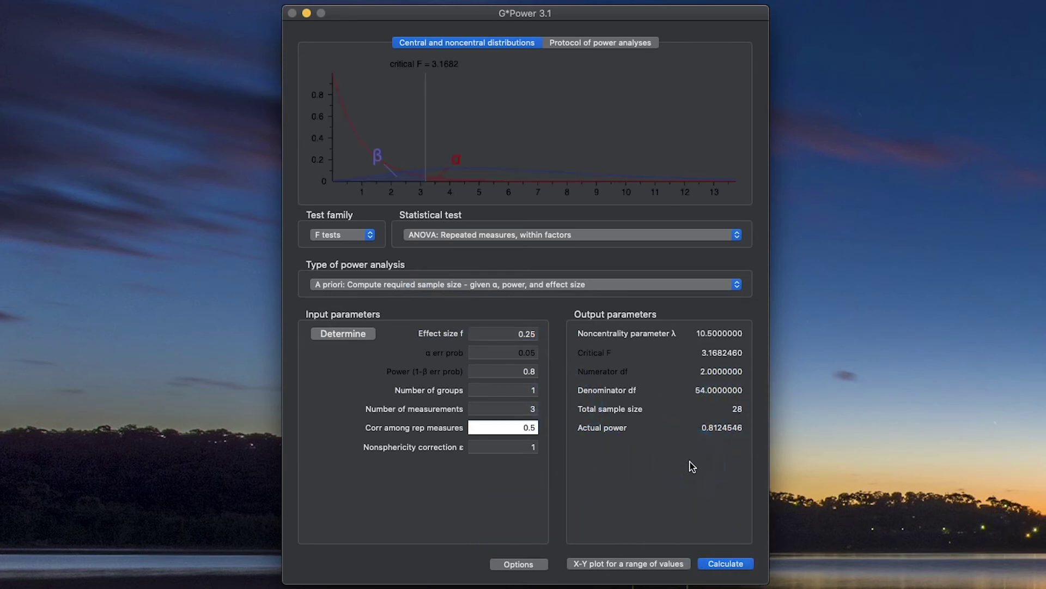
double_click(526, 334)
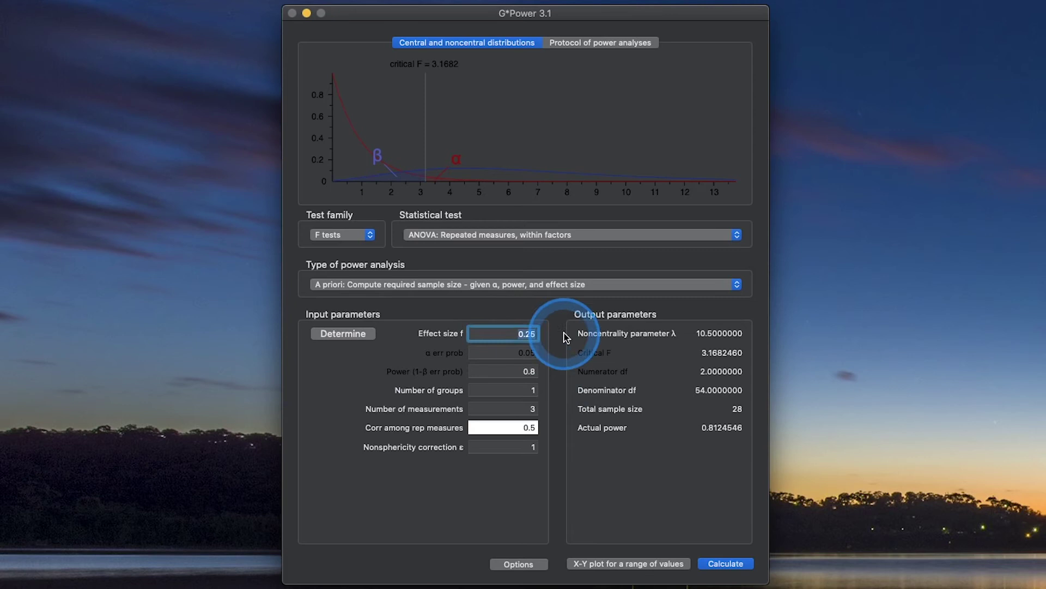
type(".10")
left_click(733, 565)
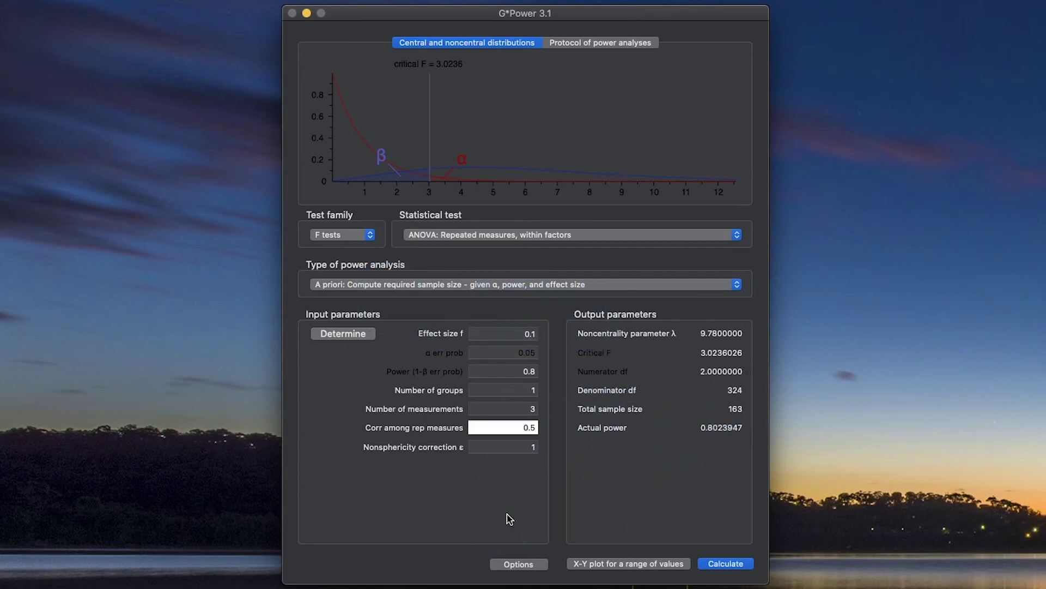
double_click(537, 388)
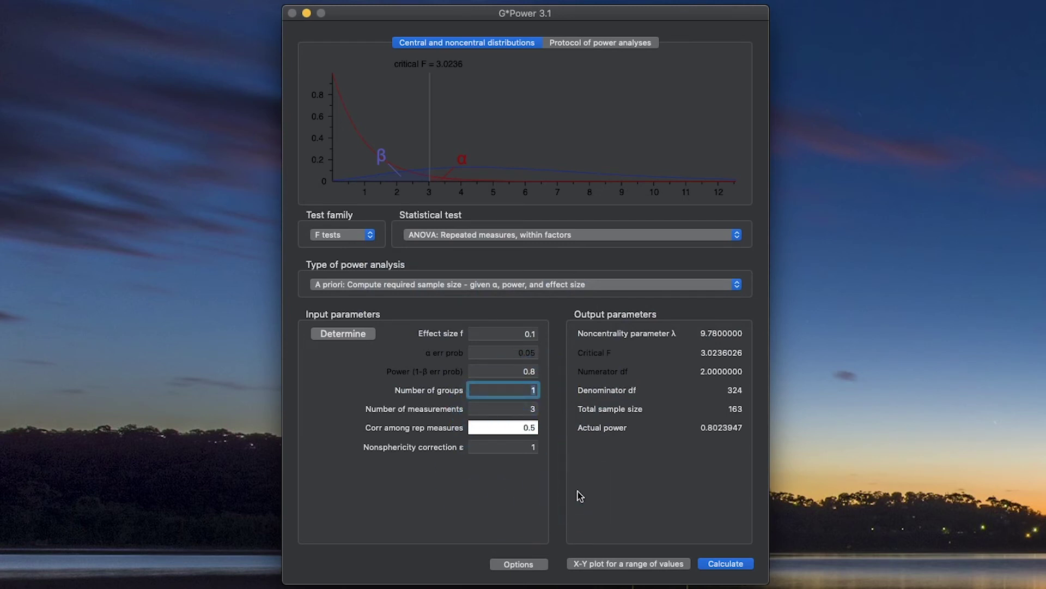
type(".10")
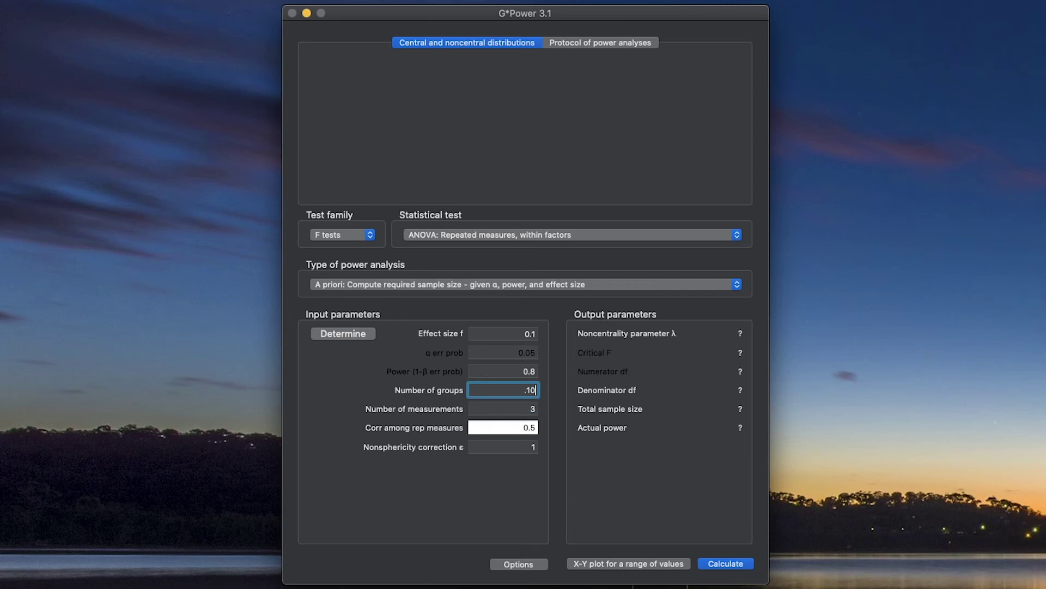
left_click(509, 390)
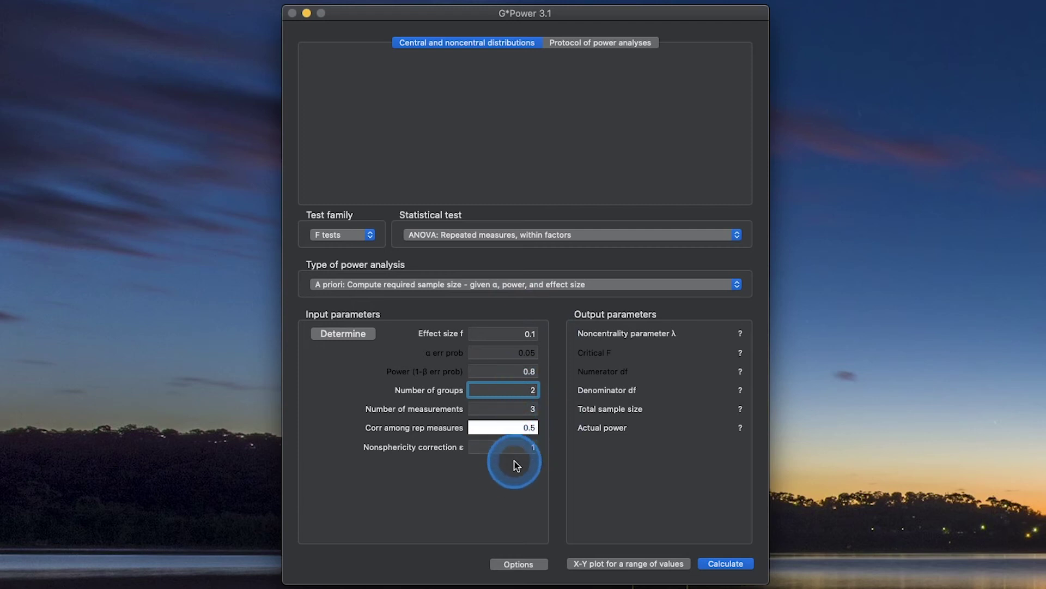
type("2")
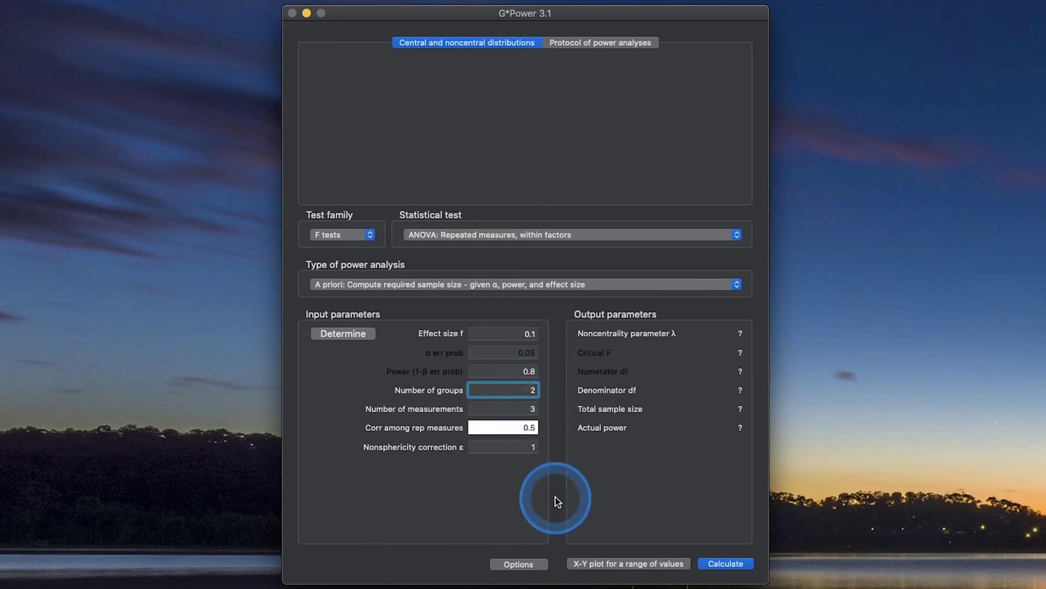
left_click(727, 563)
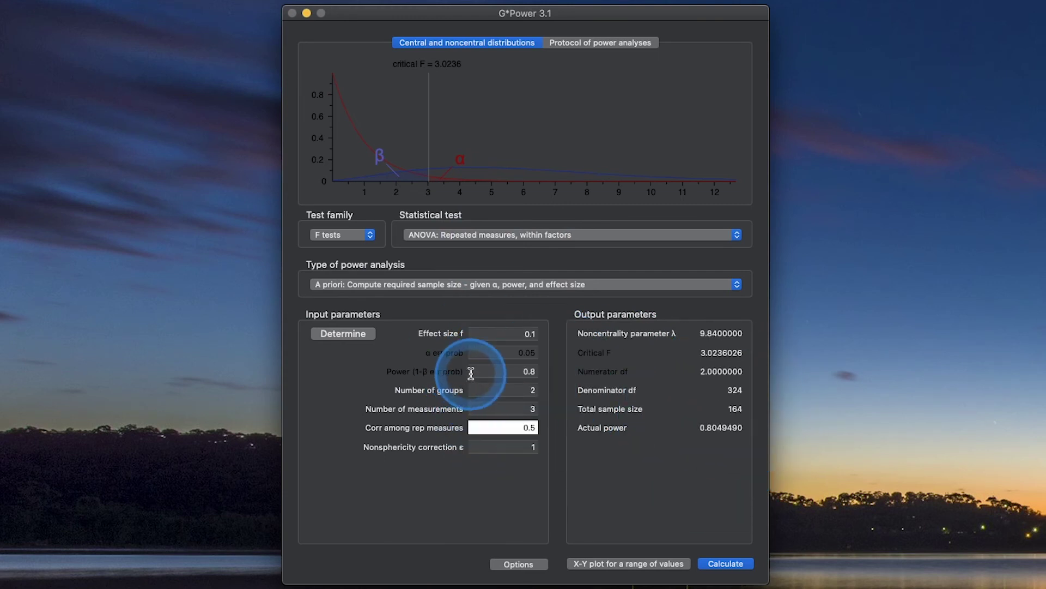
double_click(519, 388)
type("1")
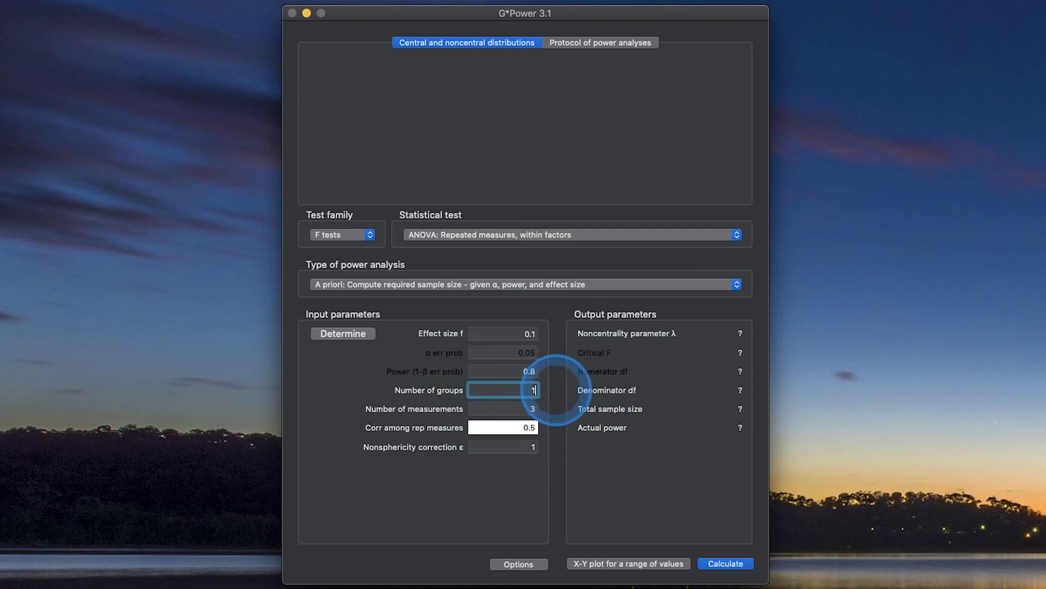
left_click(722, 564)
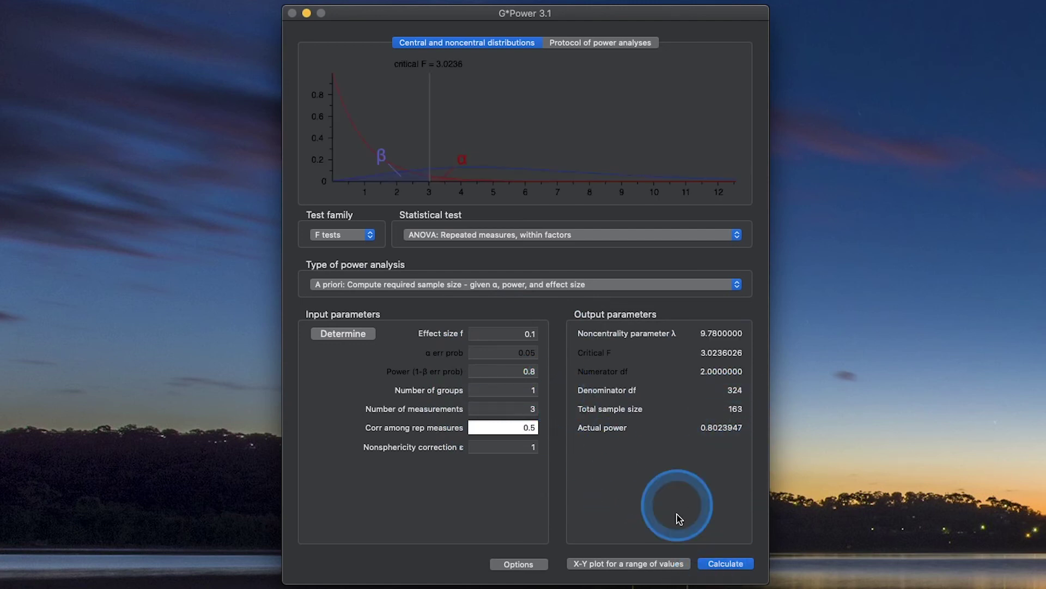
double_click(518, 389)
type("2")
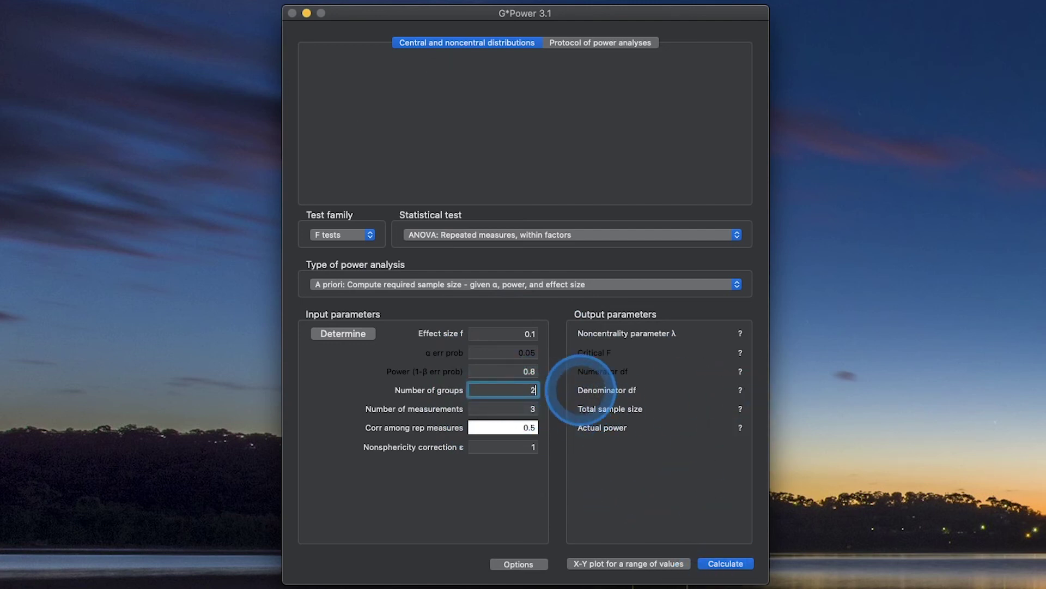
left_click(719, 559)
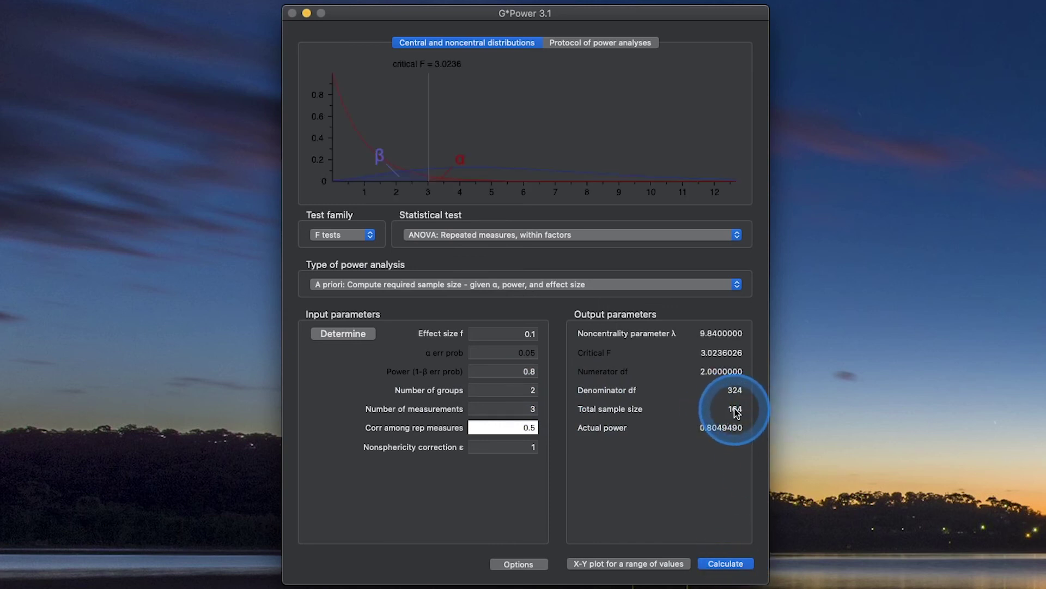
double_click(531, 389)
type("1")
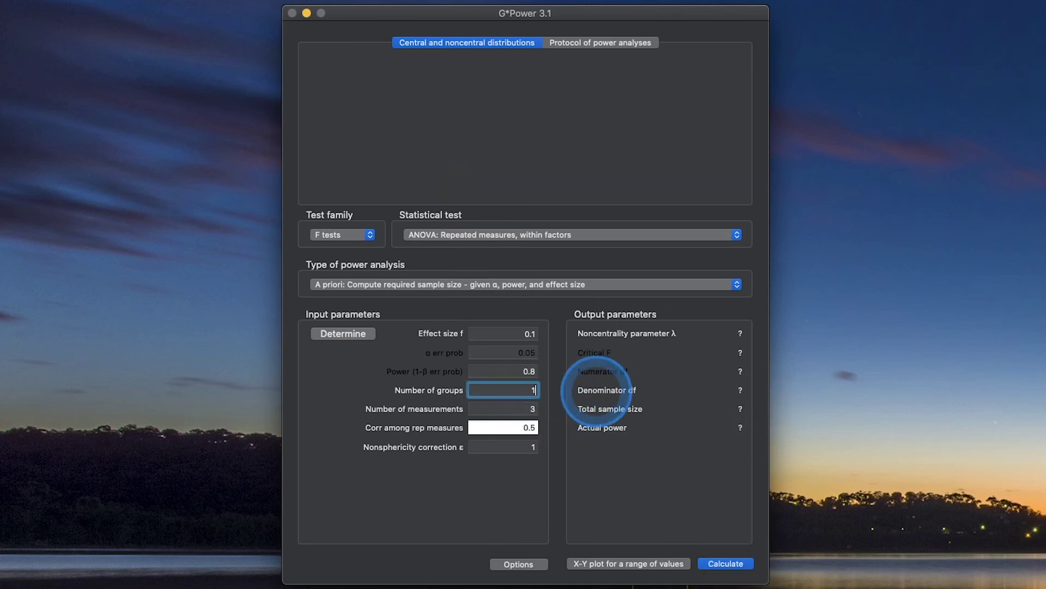
left_click(724, 563)
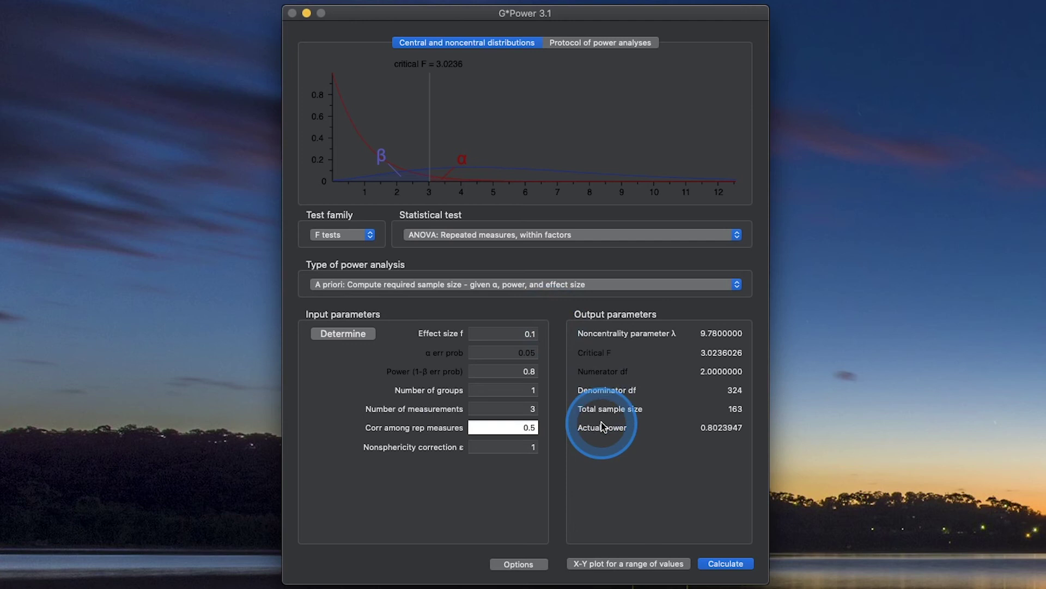
Switch to within-between interaction ANOVA and enter effect size .15, power .80 and 3 groups
left_click(572, 234)
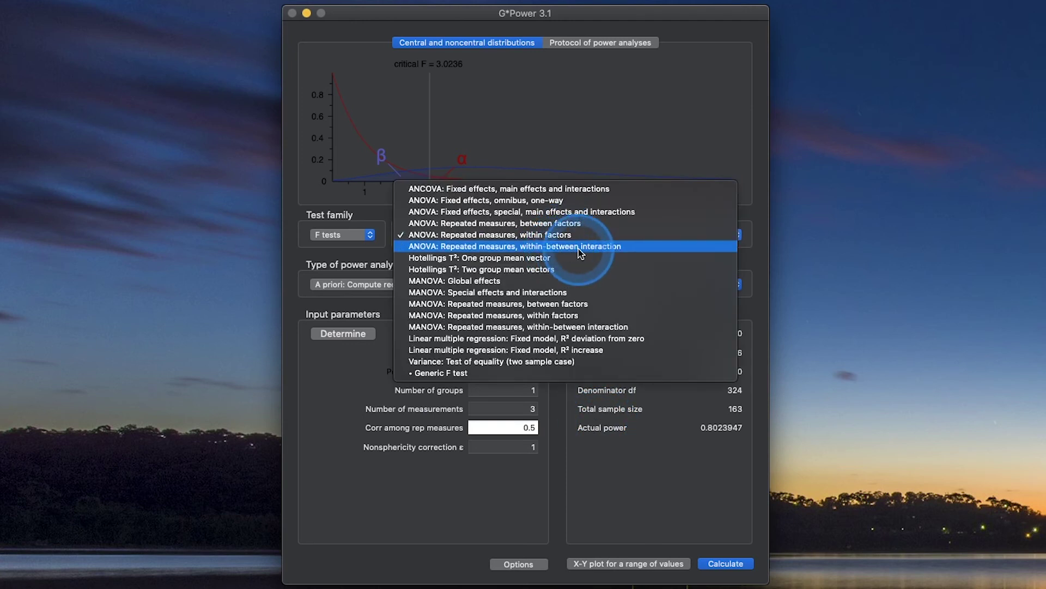
left_click(538, 247)
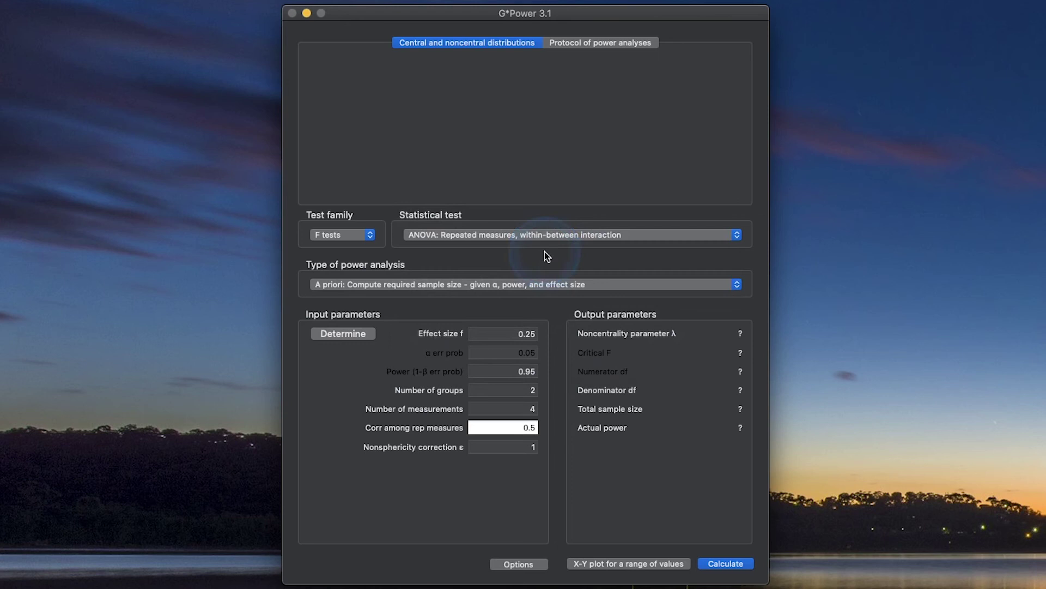
double_click(527, 333)
type(".15")
double_click(524, 371)
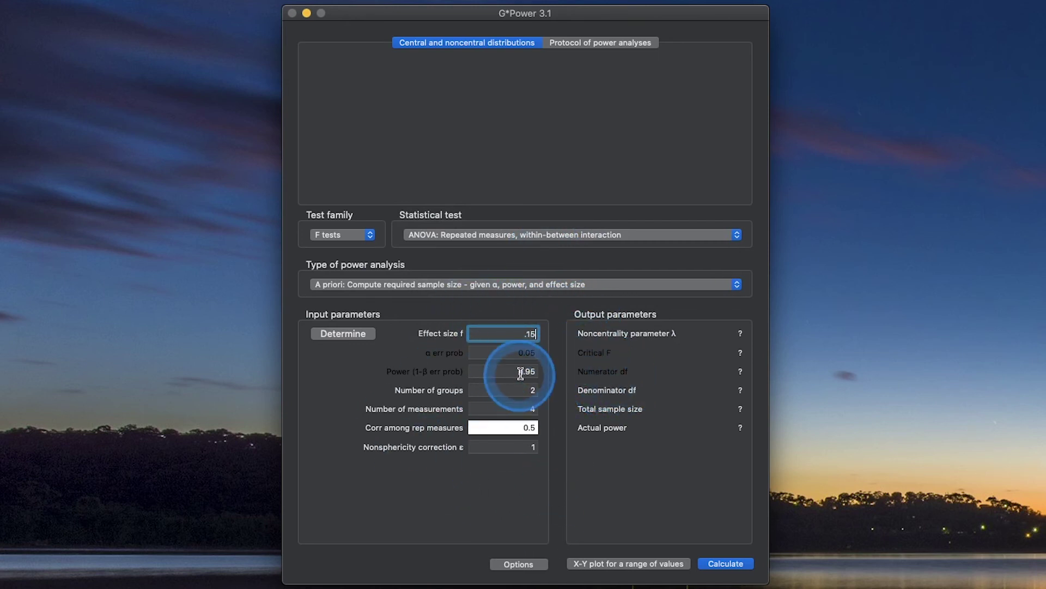
type(".80")
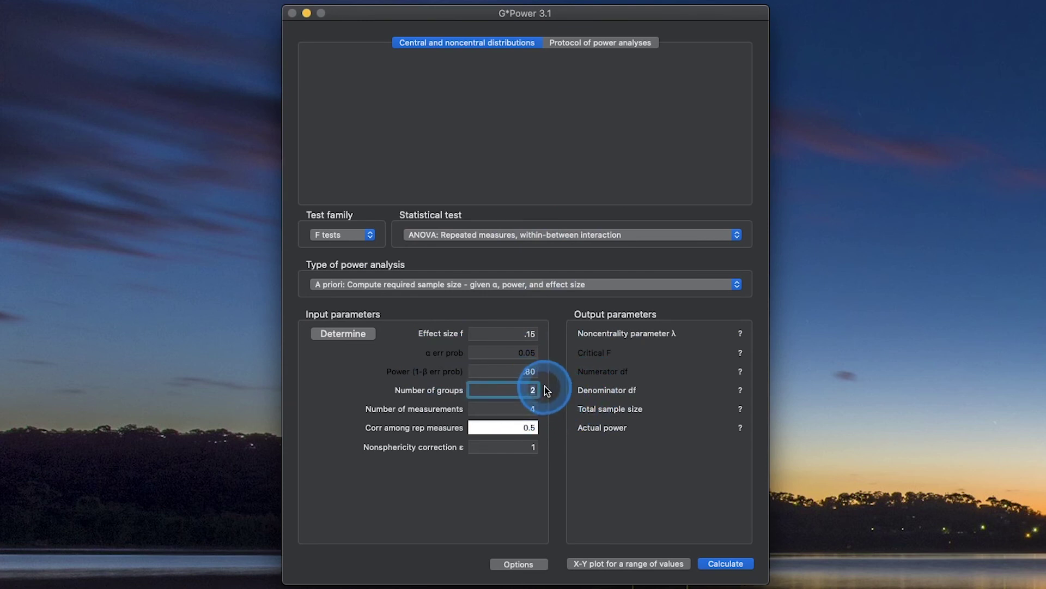
type("3")
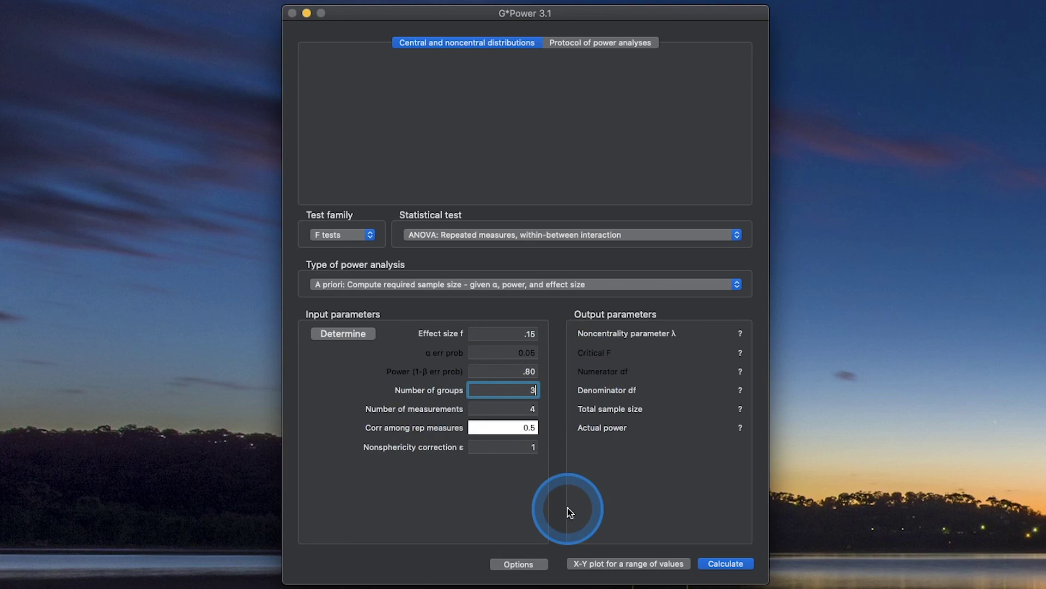
Calculate the interaction design: total sample size 78, actual power 0.8010289, denominator df 225
left_click(731, 563)
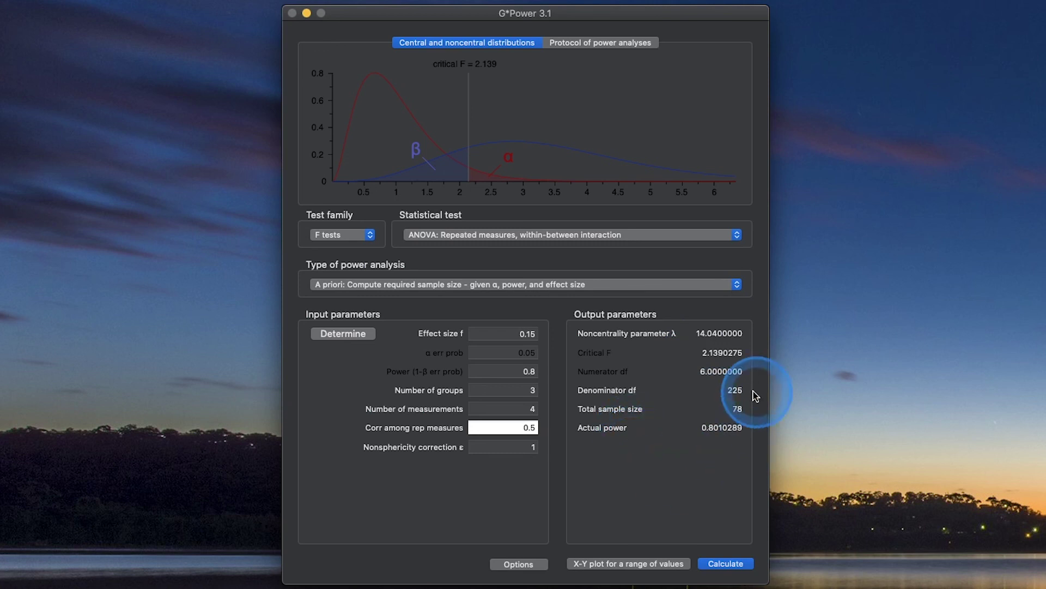
left_click(533, 333)
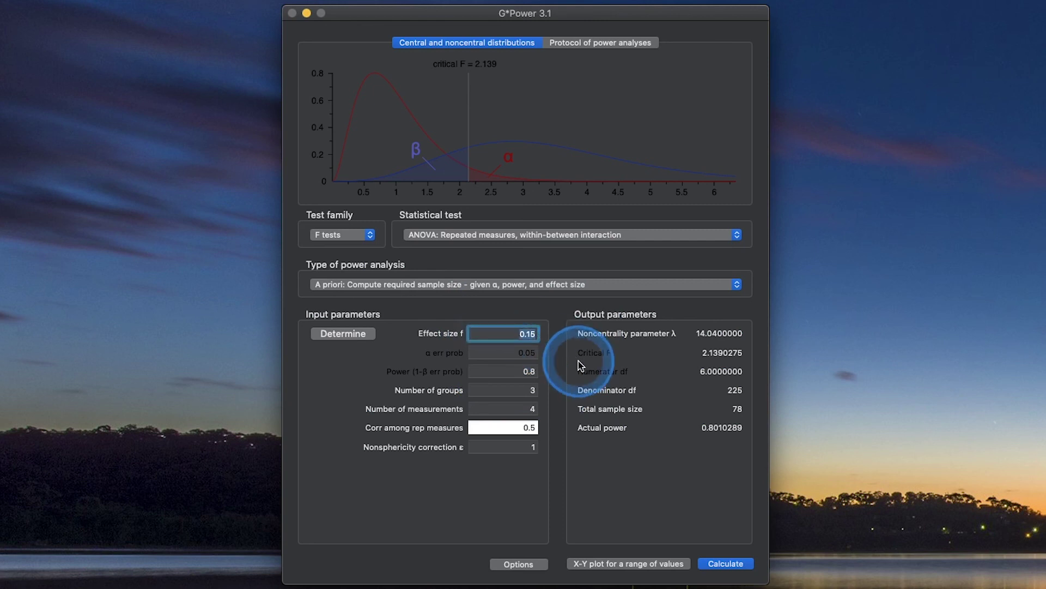
Set effect size f to 0.3 and recalculate, giving a total sample size of 24 and power 0.8606439
type(".3")
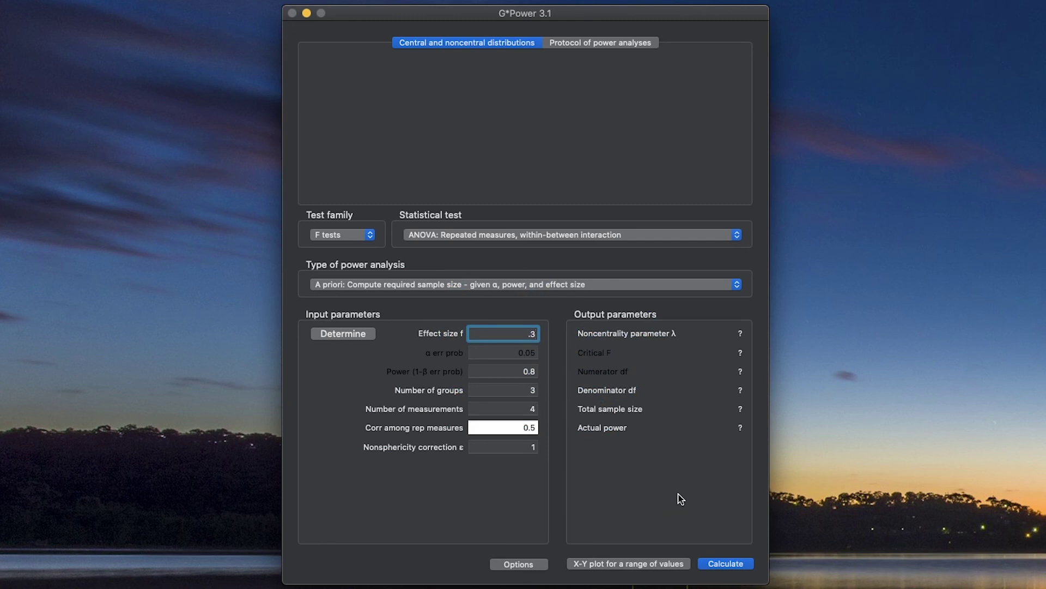
left_click(726, 563)
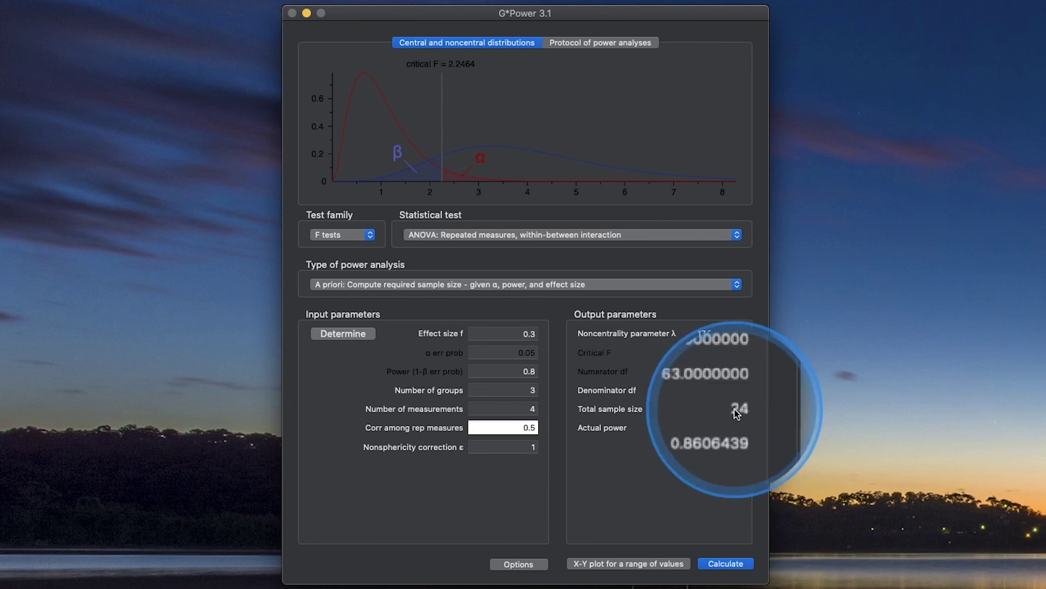
left_click(535, 391)
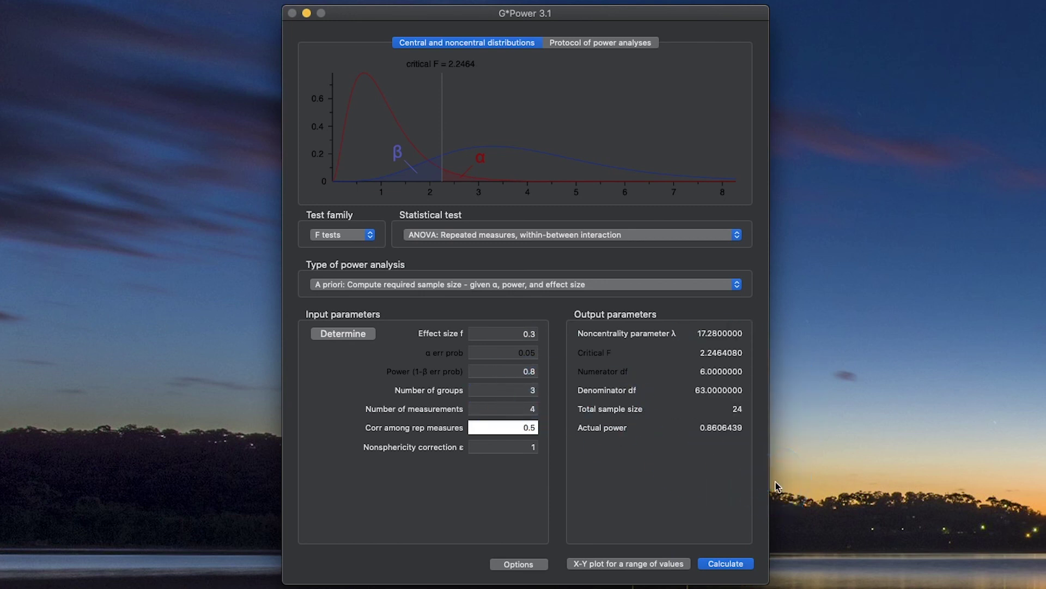